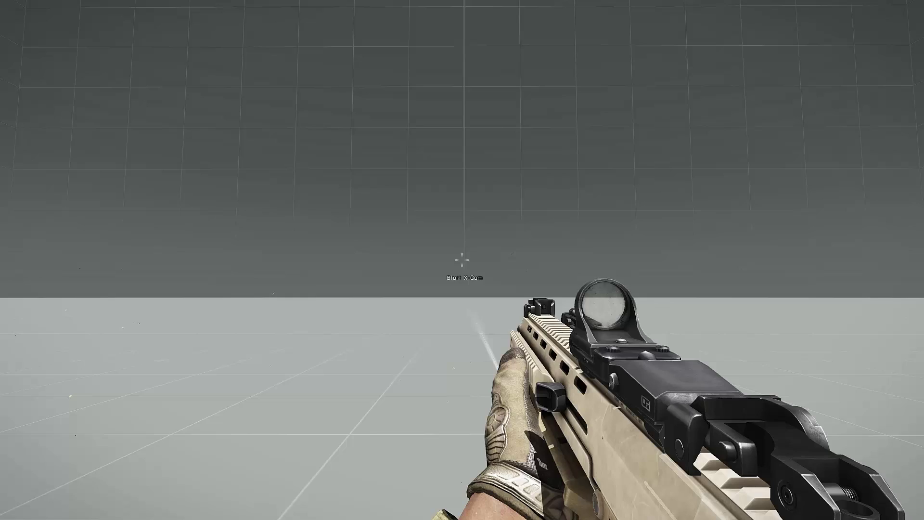
Launch the X-Cam editor and select every detected object class for the library
key(space)
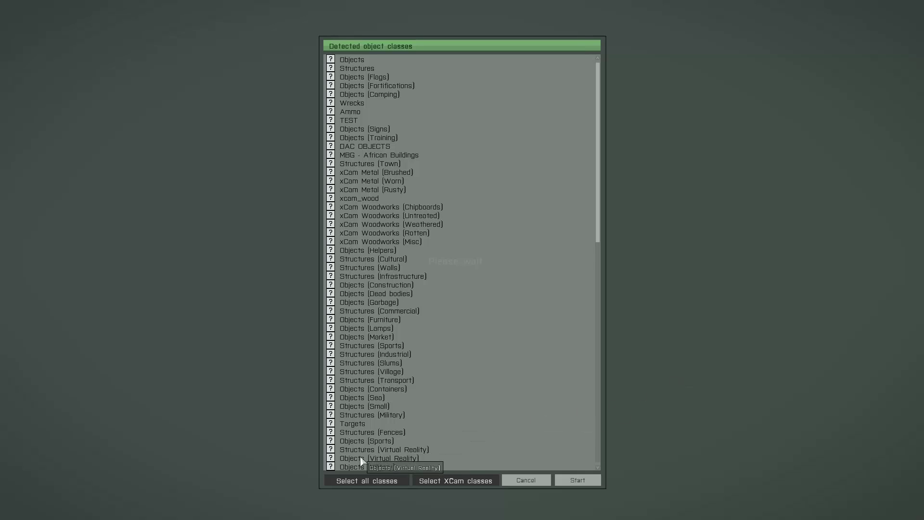
click(356, 482)
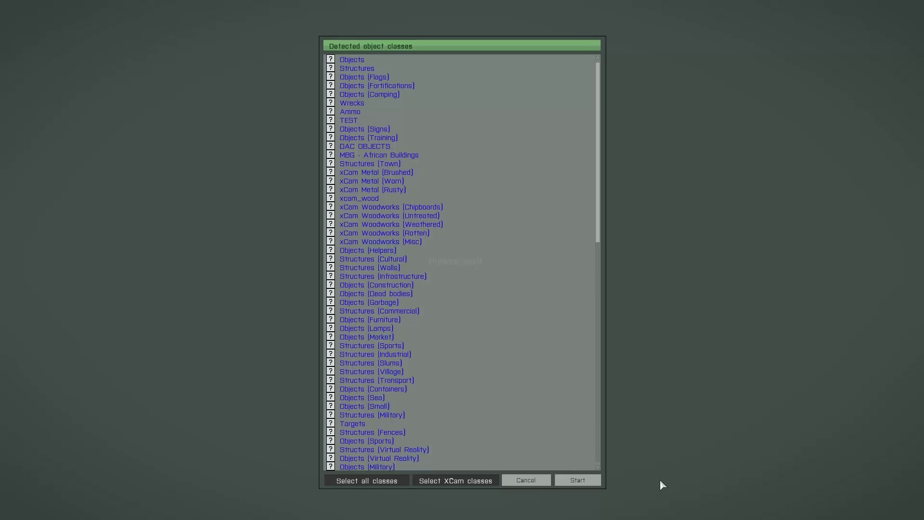
Keep only the xCam Metal and xCam Woodworks classes selected, scrolling the list to verify
click(481, 481)
drag(600, 215, 614, 187)
drag(598, 190, 618, 162)
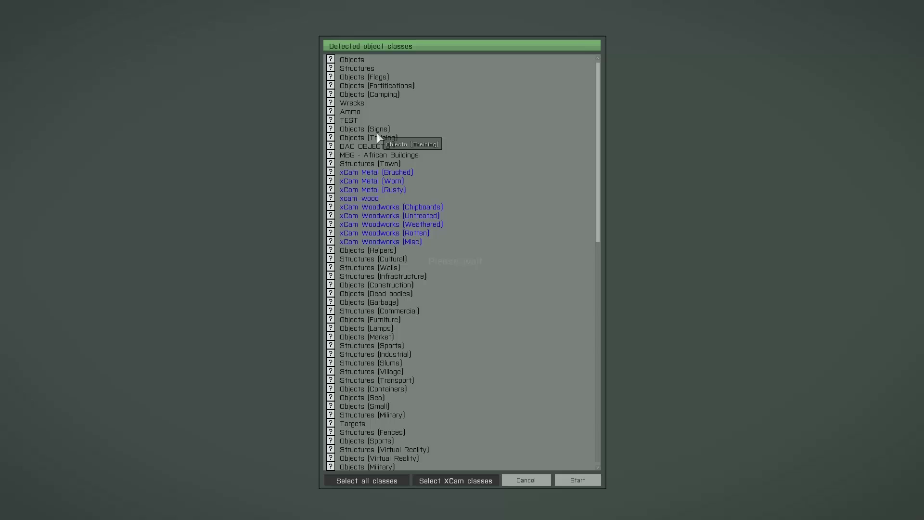
click(360, 90)
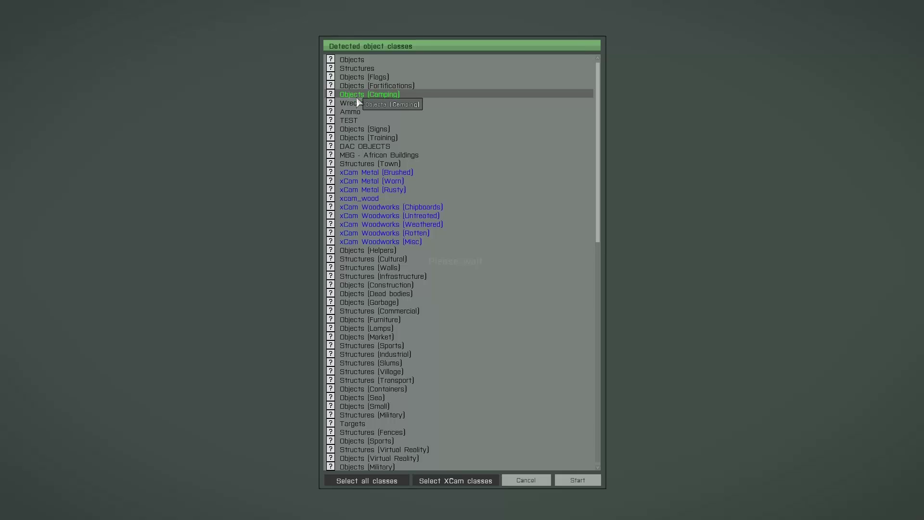
key(Down)
key(Down)
key(Down)
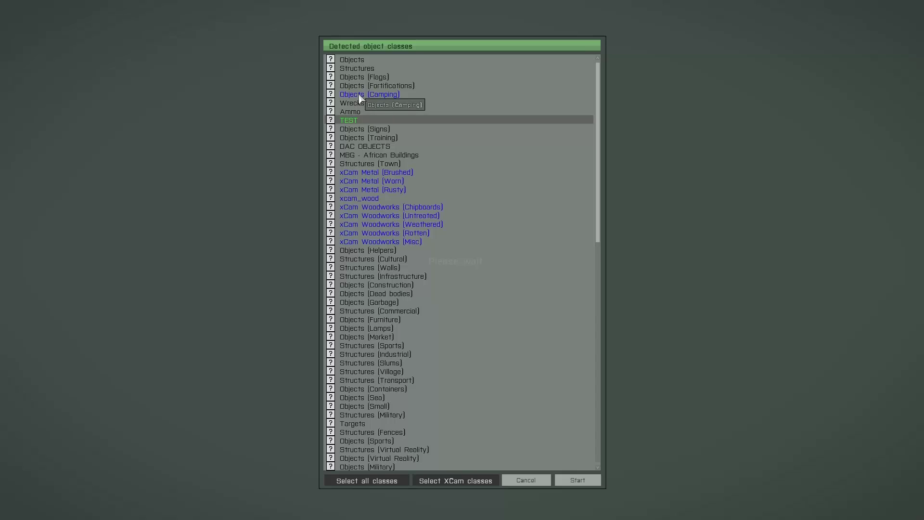
click(360, 95)
click(361, 103)
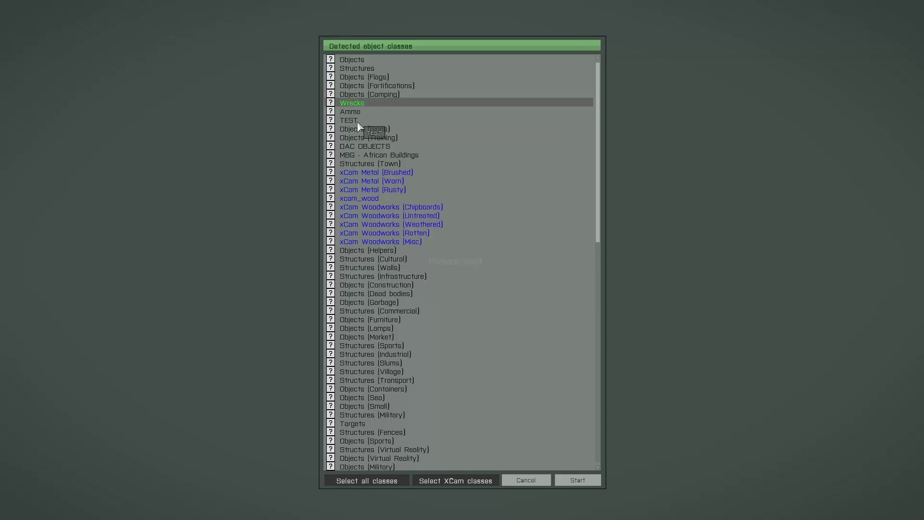
click(363, 121)
click(452, 190)
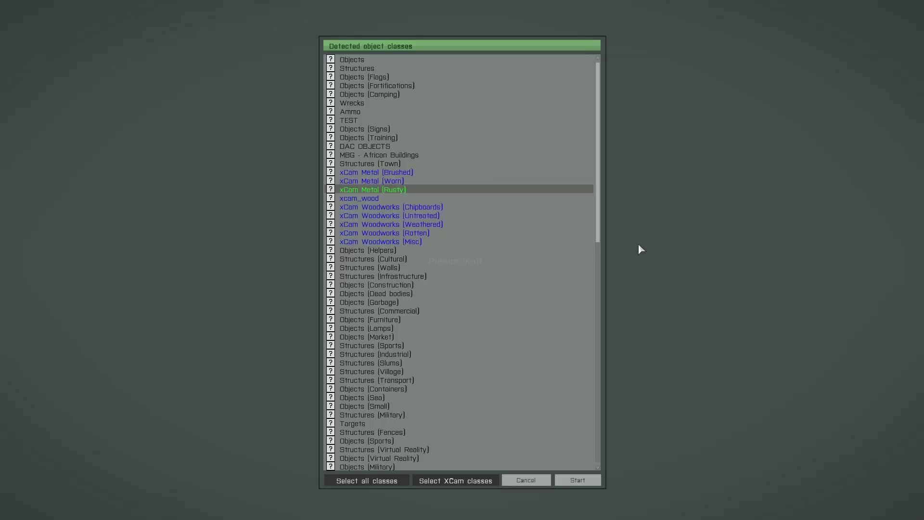
Build the object library from the marked xCam classes, then deselect the soldier unit
click(592, 480)
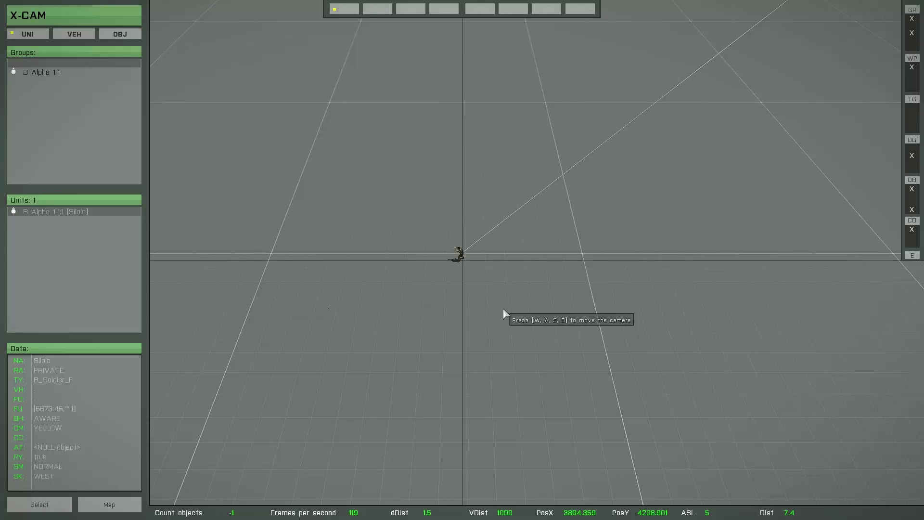
key(space)
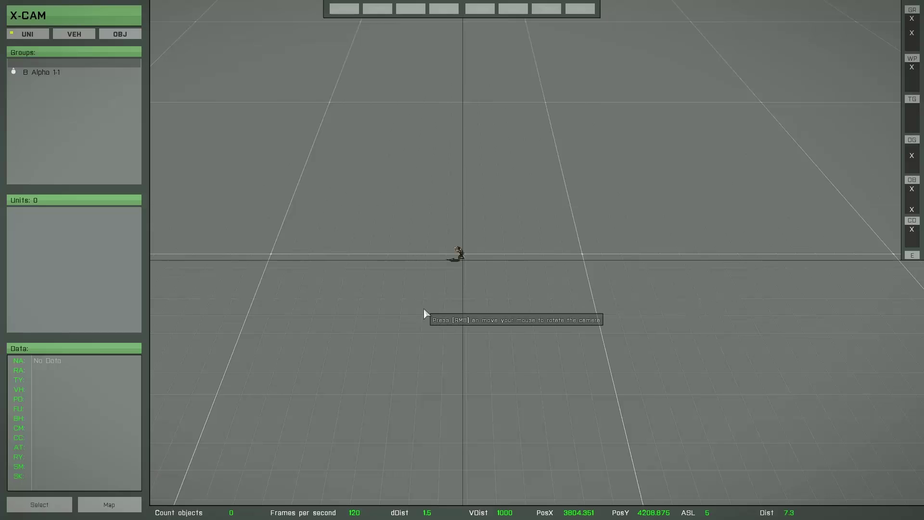
Tour the VEH, OBJ and SET sidebar tabs, ending on the OBJ library list
mouse_move(148, 223)
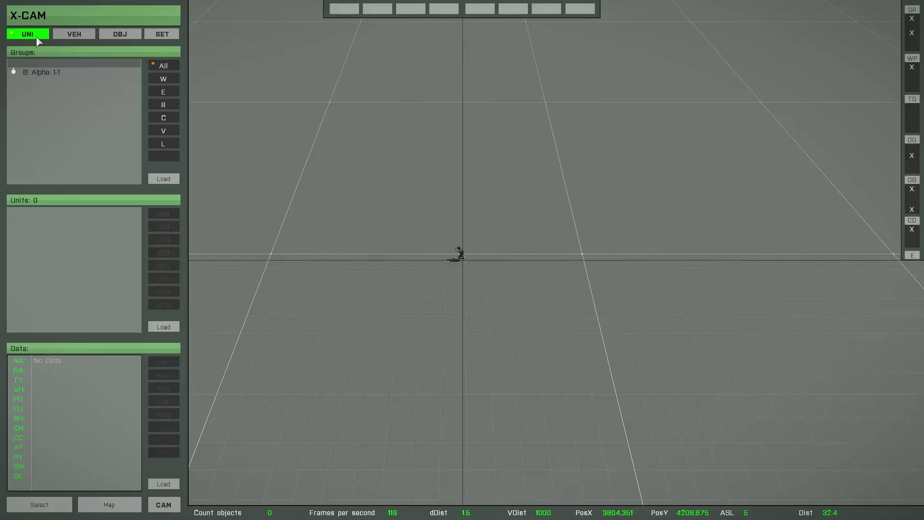
click(69, 39)
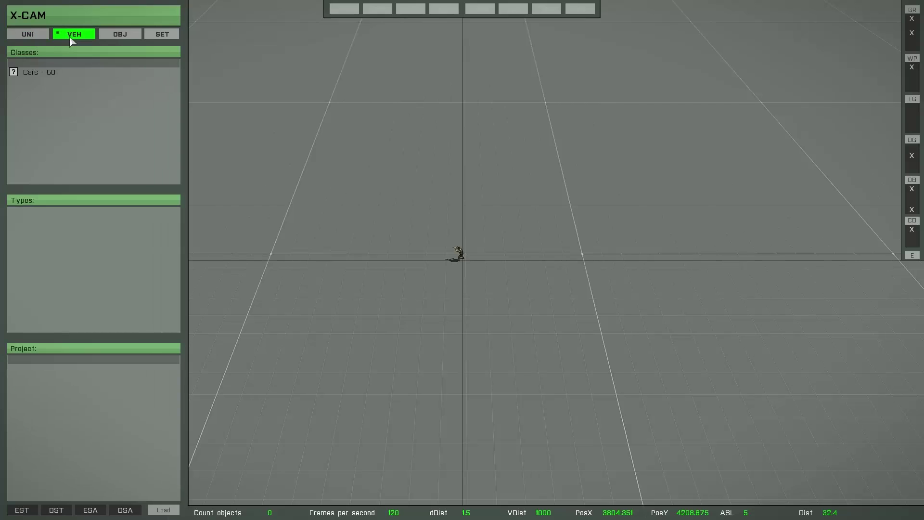
click(119, 37)
click(162, 36)
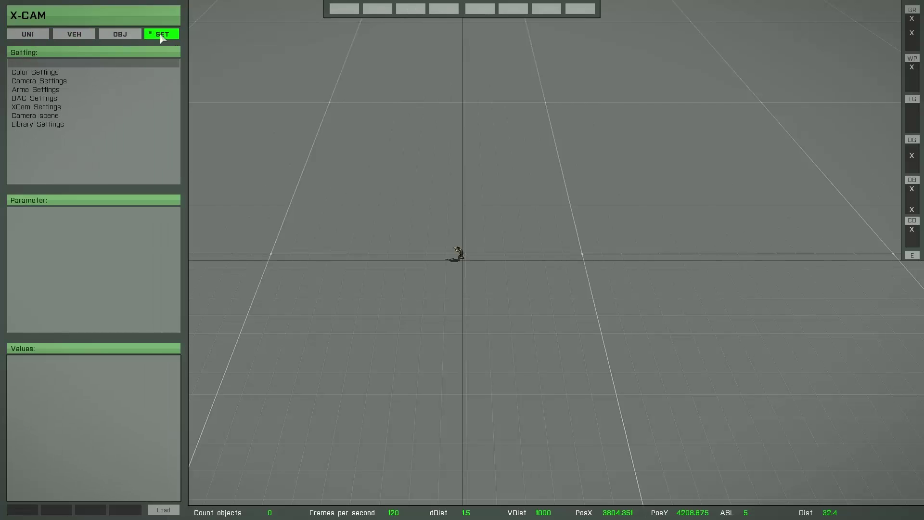
click(85, 37)
click(85, 38)
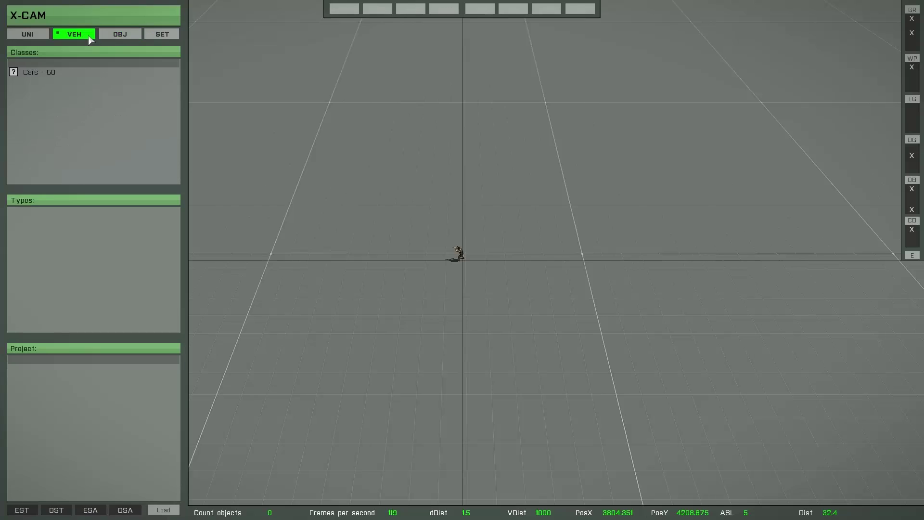
click(119, 34)
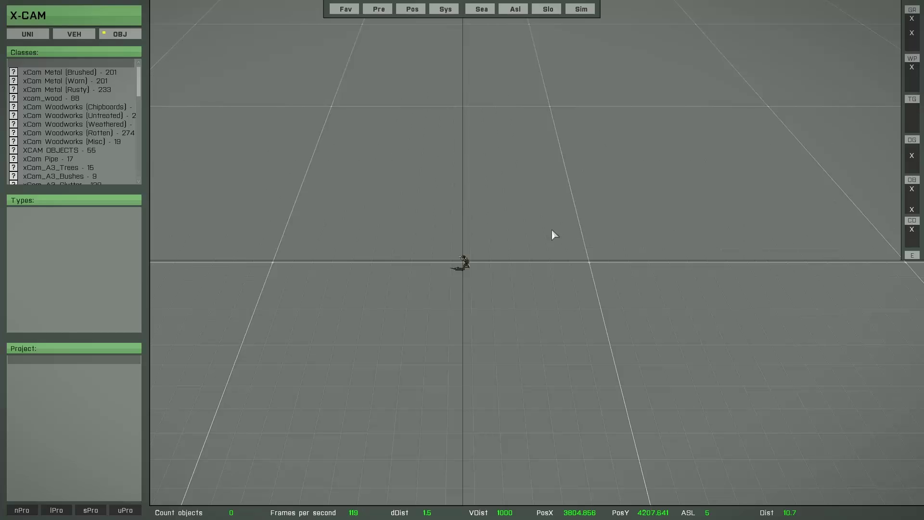
Place Favorites at upper right, Prefabs beside it, and Object info at lower right
click(344, 8)
drag(495, 48, 885, 25)
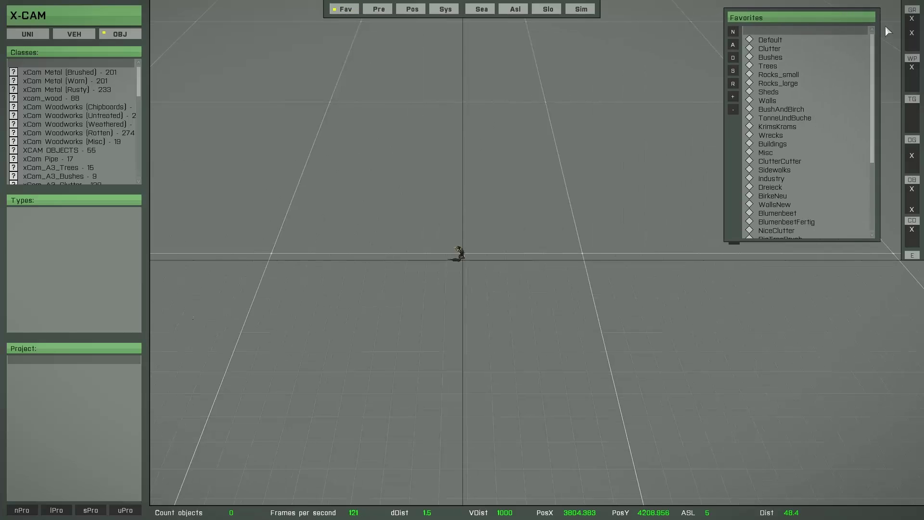
click(379, 8)
drag(441, 47, 645, 17)
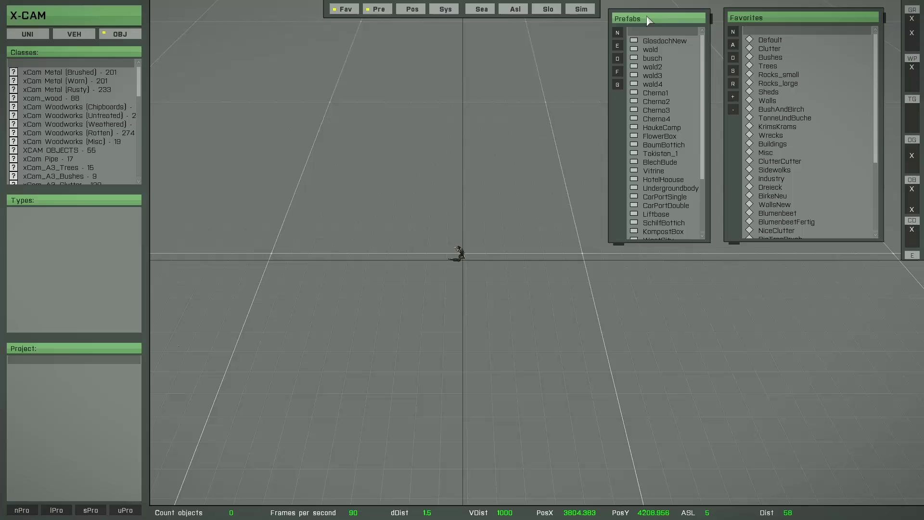
drag(709, 18, 717, 17)
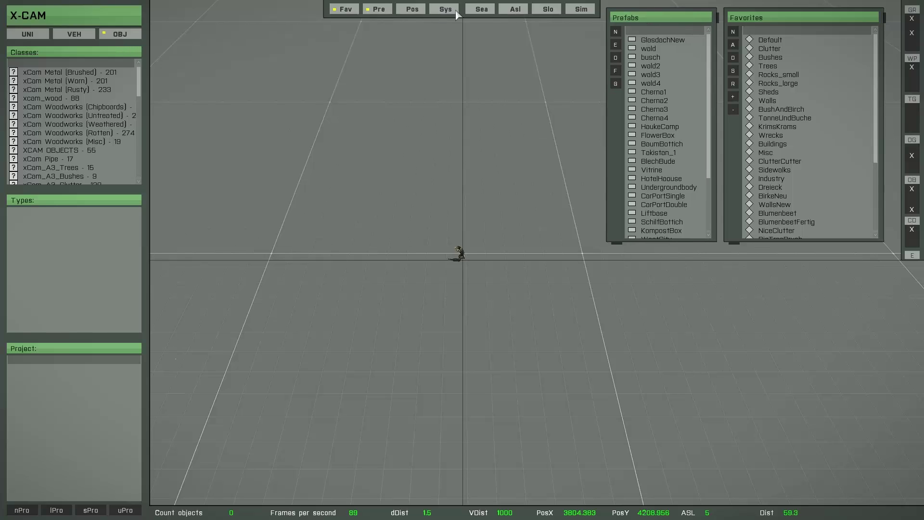
click(412, 9)
drag(466, 44, 885, 270)
Position and widen System Data at lower middle, and put Search result at lower right
click(445, 8)
drag(433, 43, 263, 266)
drag(337, 268, 688, 269)
drag(696, 320, 726, 319)
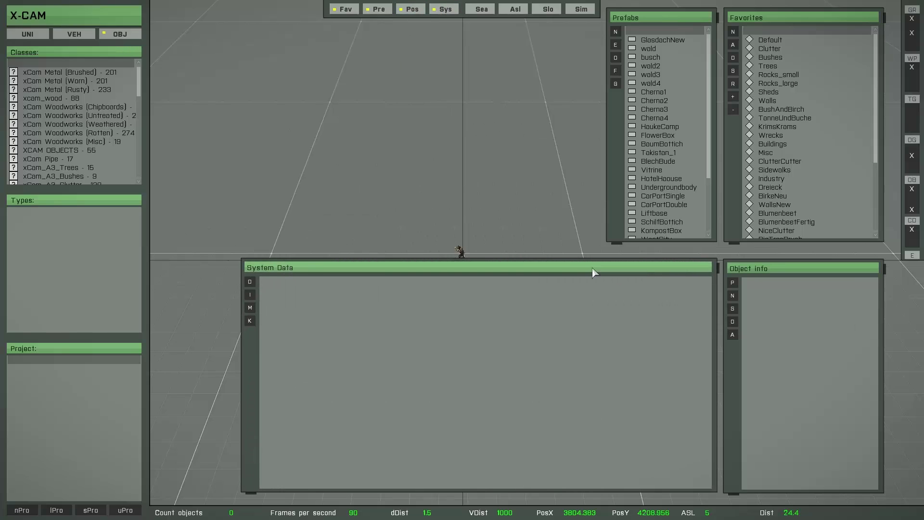
drag(594, 270, 593, 271)
click(481, 9)
drag(481, 46, 885, 284)
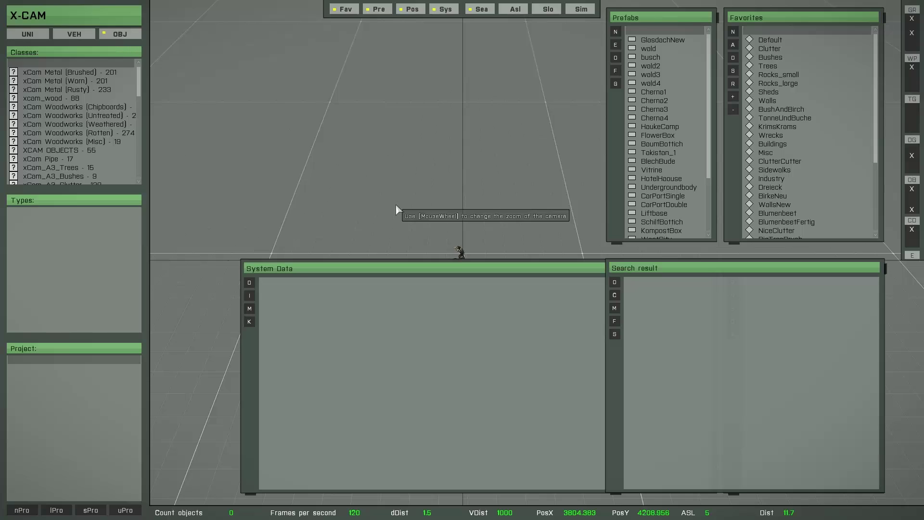
Save the window arrangement with Shift+Pause, shuffle windows, then restore it with Pause
key(shift)
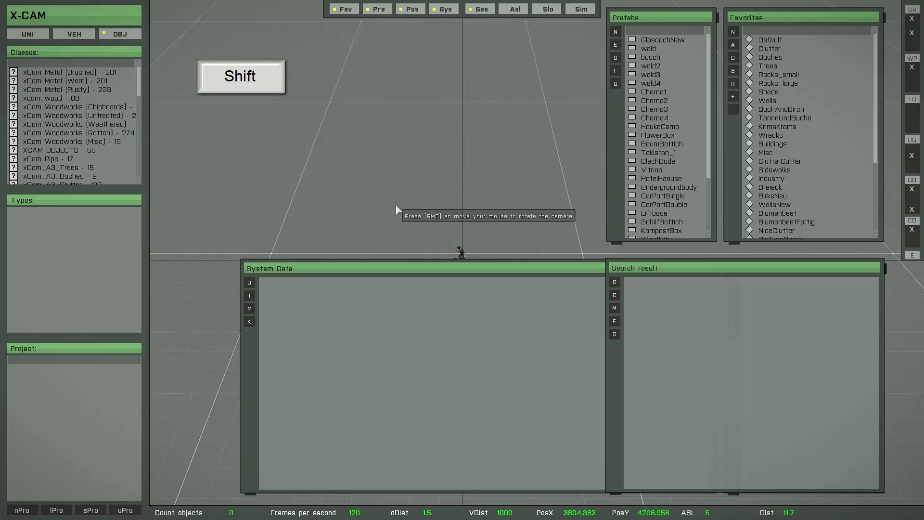
key(shift+Pause)
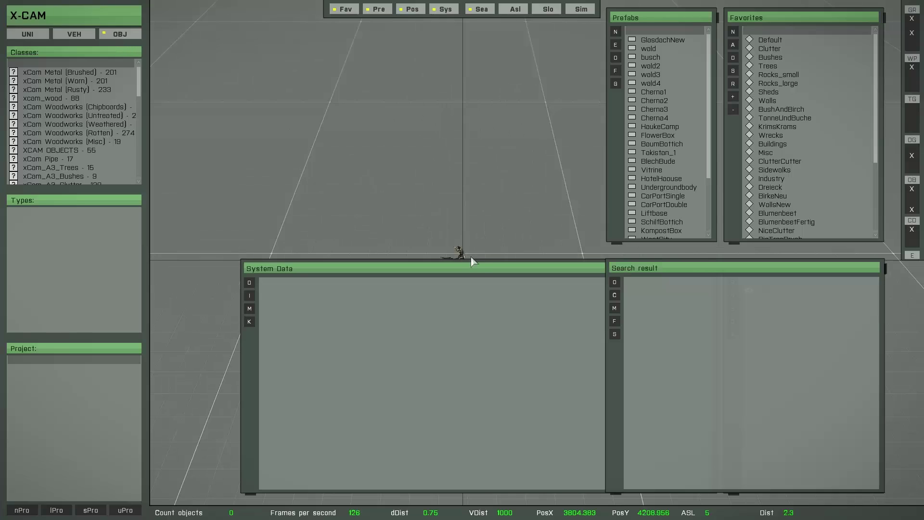
drag(483, 269, 420, 61)
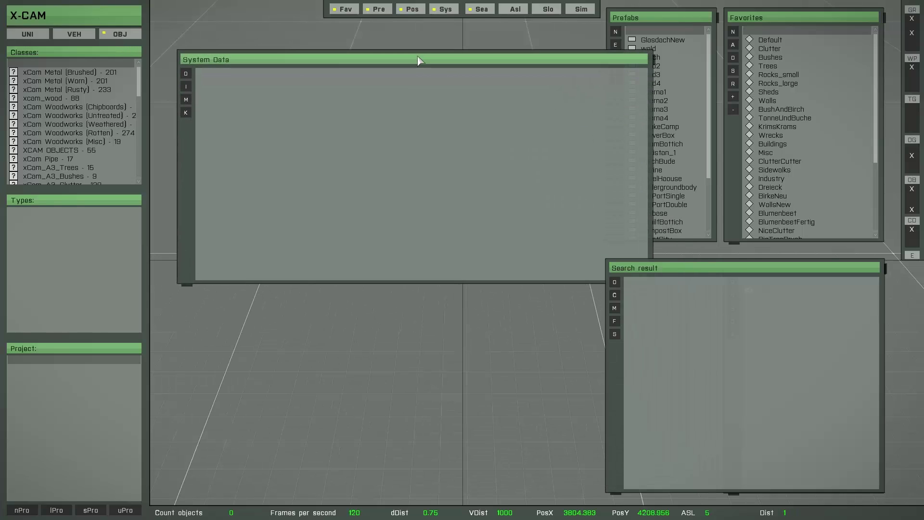
drag(739, 268, 418, 258)
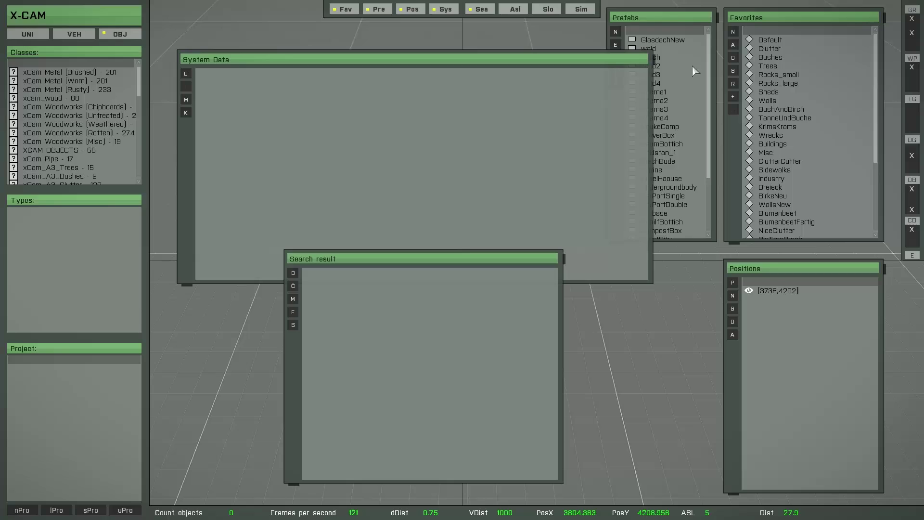
drag(695, 19, 261, 254)
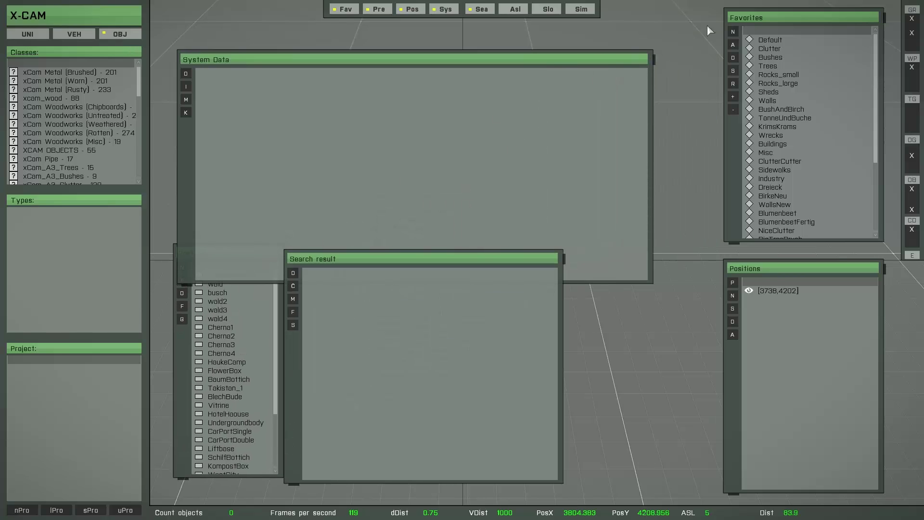
drag(655, 59, 362, 72)
drag(758, 269, 442, 64)
drag(796, 21, 707, 179)
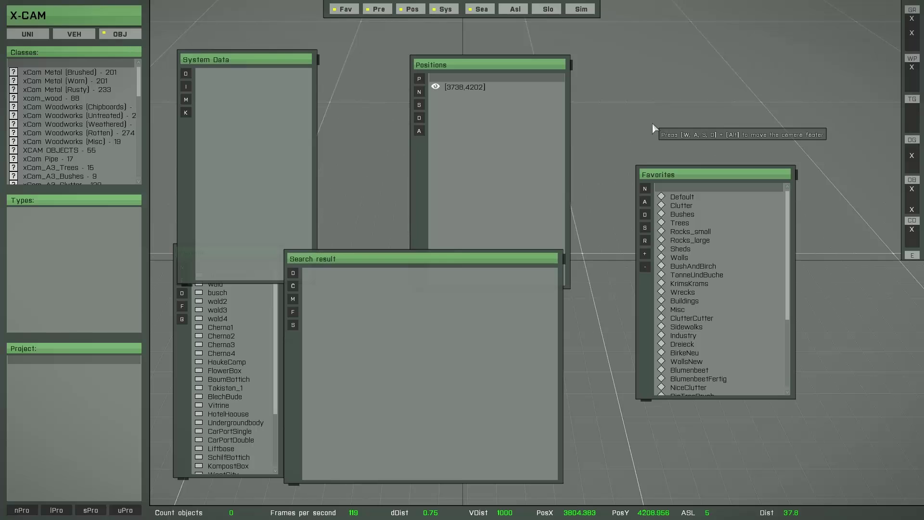
key(Pause)
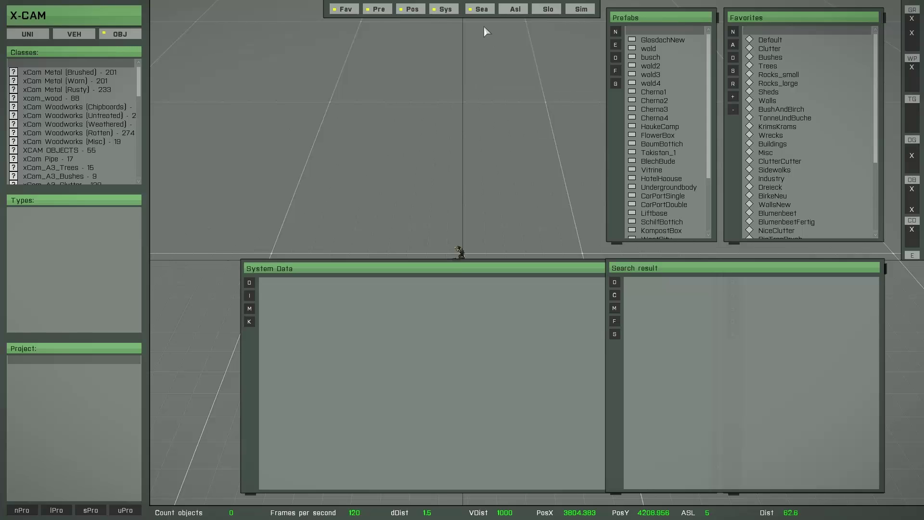
Close Search result, System Data, Object info and Prefabs; move Favorites toward centre
click(480, 9)
click(446, 9)
click(412, 9)
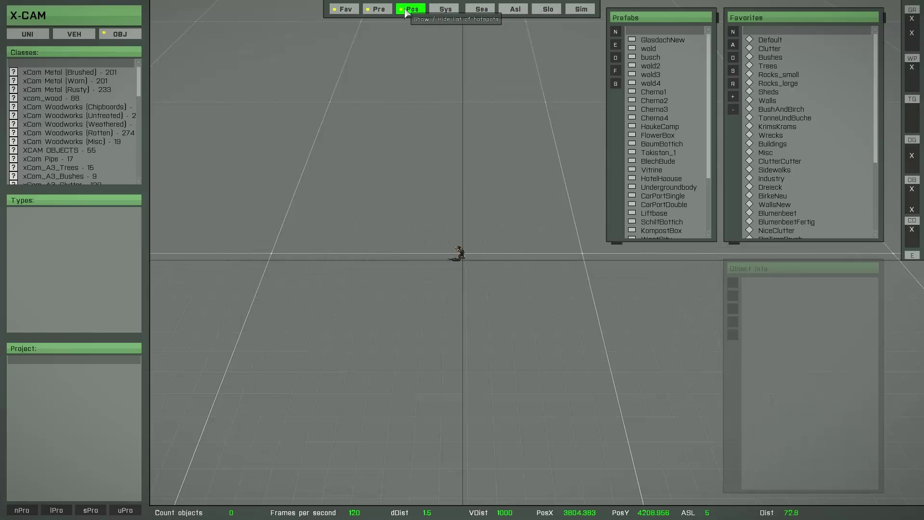
click(376, 10)
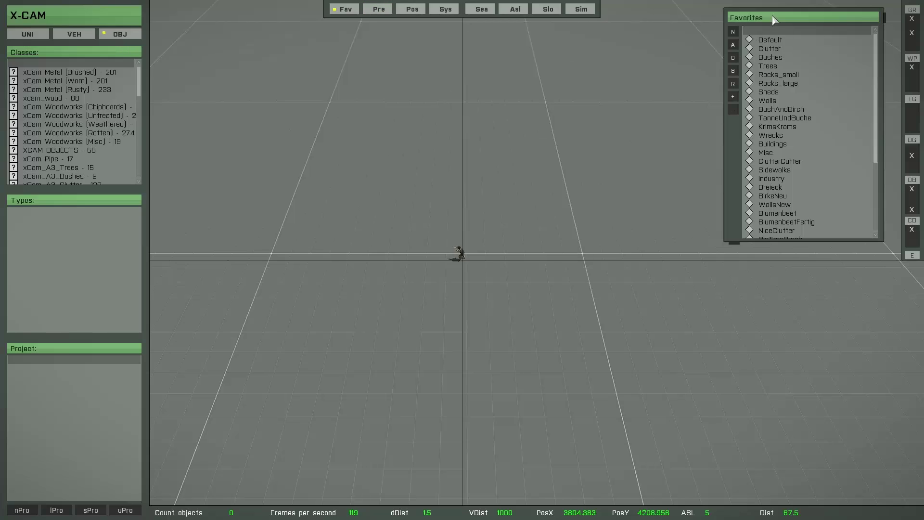
drag(769, 21, 449, 112)
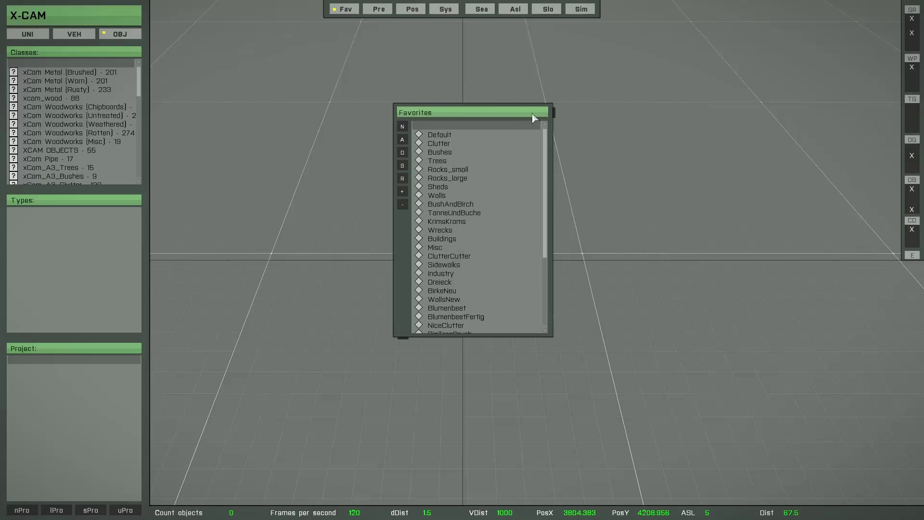
Widen and reposition Favorites, extend it down to WestCity2, and choose NiceClutter
drag(556, 113, 720, 137)
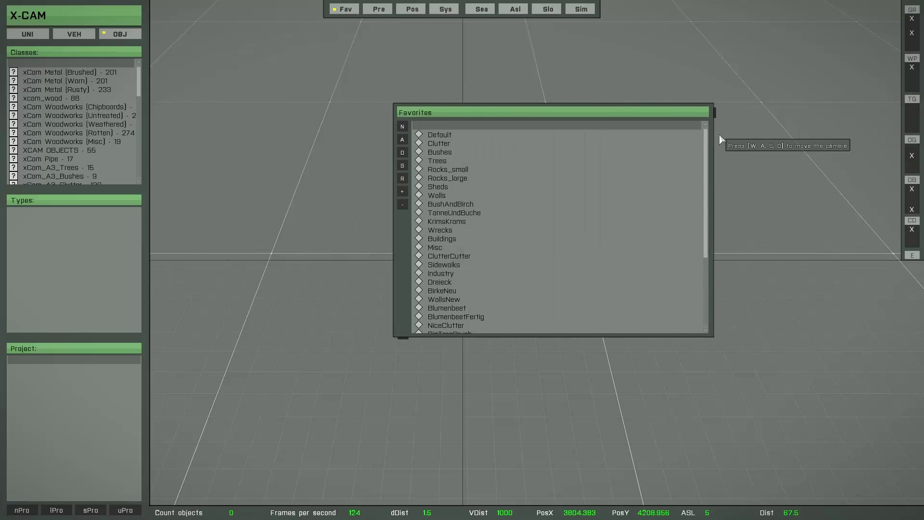
drag(653, 118, 676, 92)
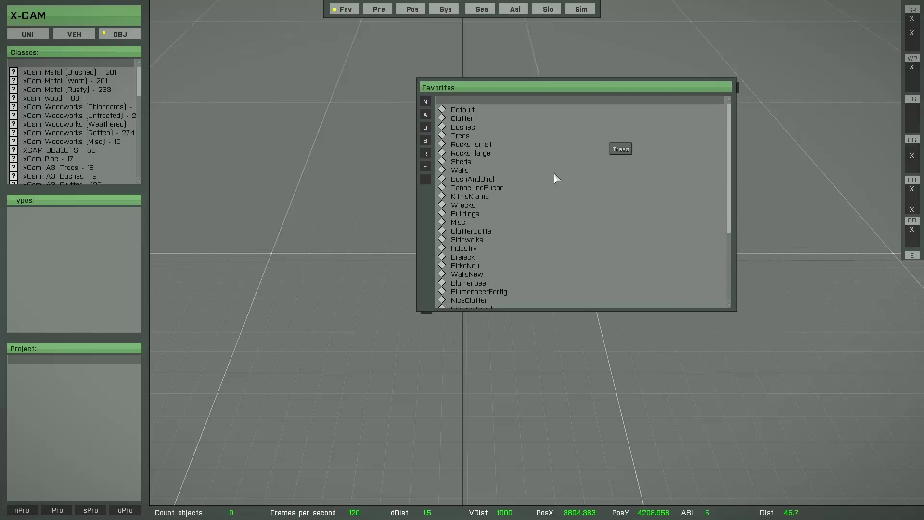
drag(428, 317, 429, 483)
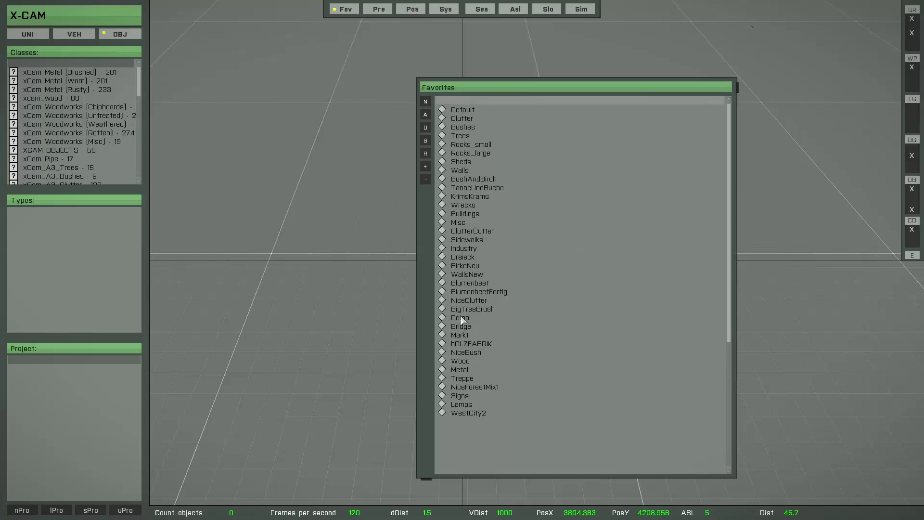
click(464, 302)
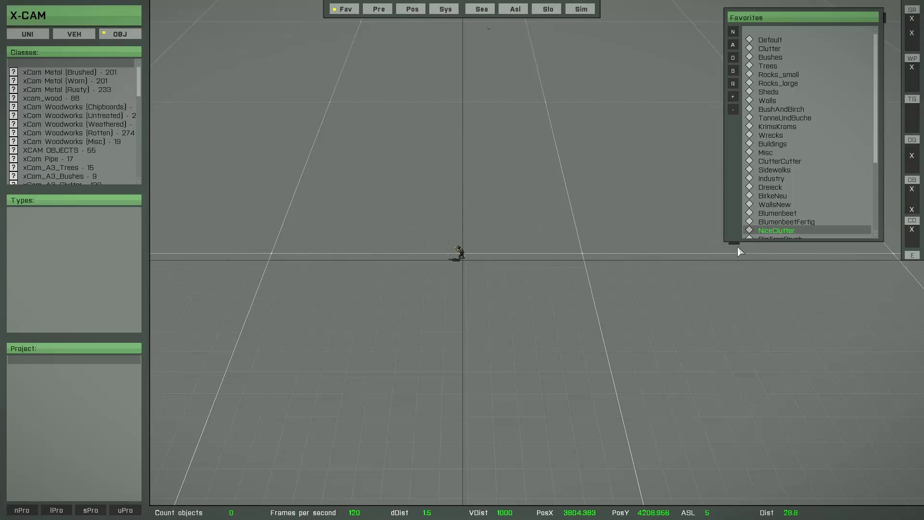
Resize the Favorites window slightly and zoom the camera in on the soldier
mouse_move(735, 243)
mouse_down()
mouse_move(733, 264)
mouse_move(732, 249)
mouse_up()
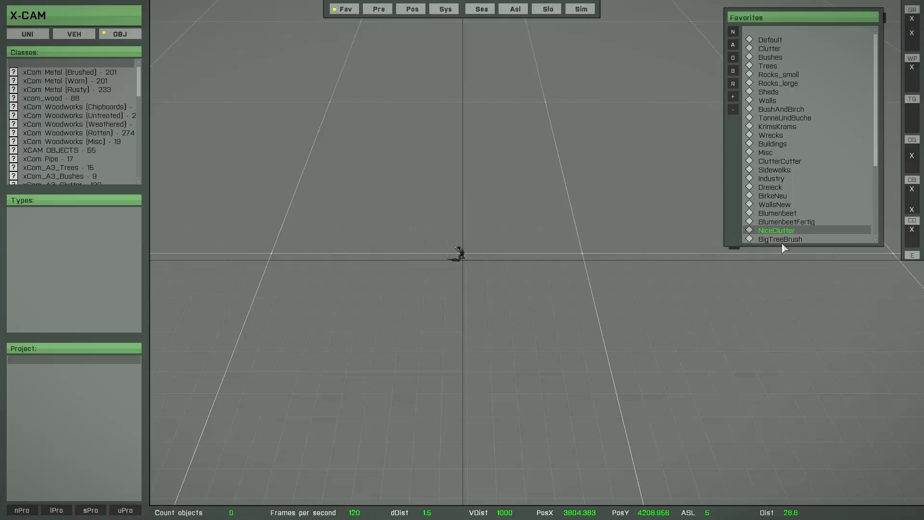
scroll(786, 290, up, 3)
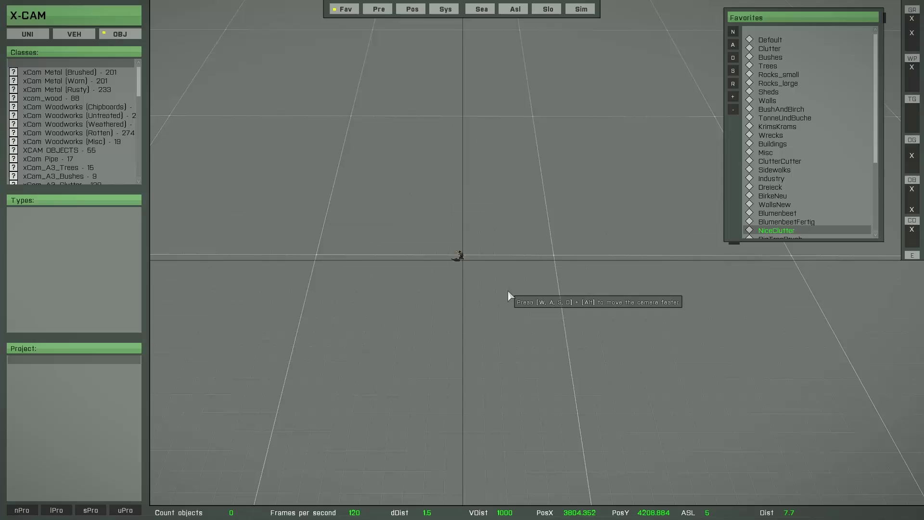
Orbit and zoom the camera around the soldier, then pan him slightly left
scroll(542, 357, down, 2)
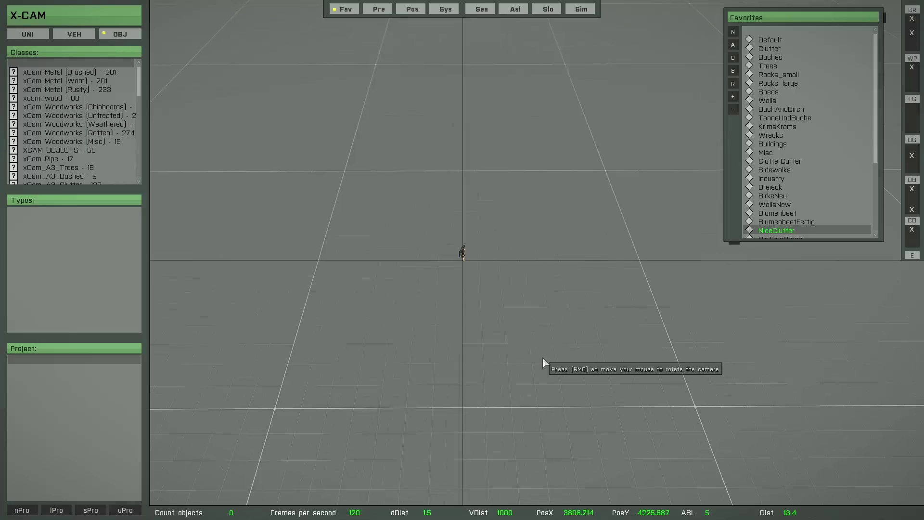
drag(499, 359, 439, 374)
scroll(439, 374, up, 3)
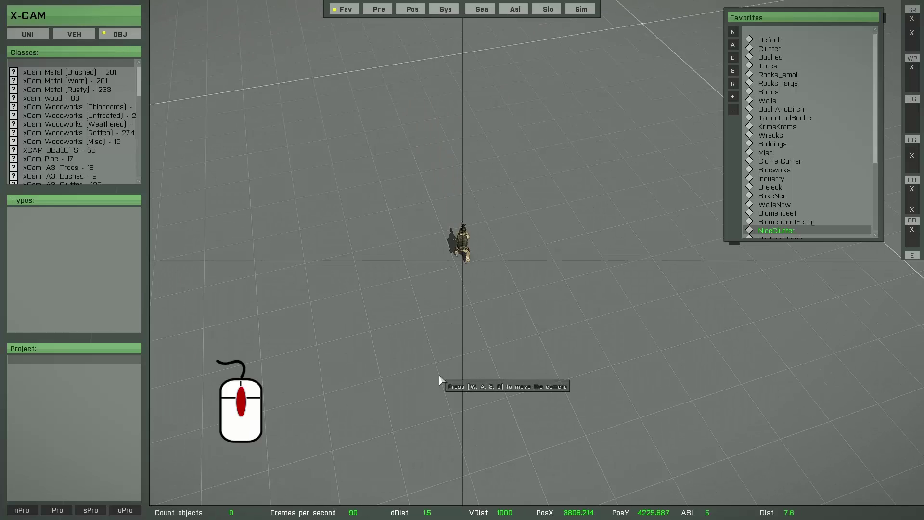
scroll(436, 374, up, 5)
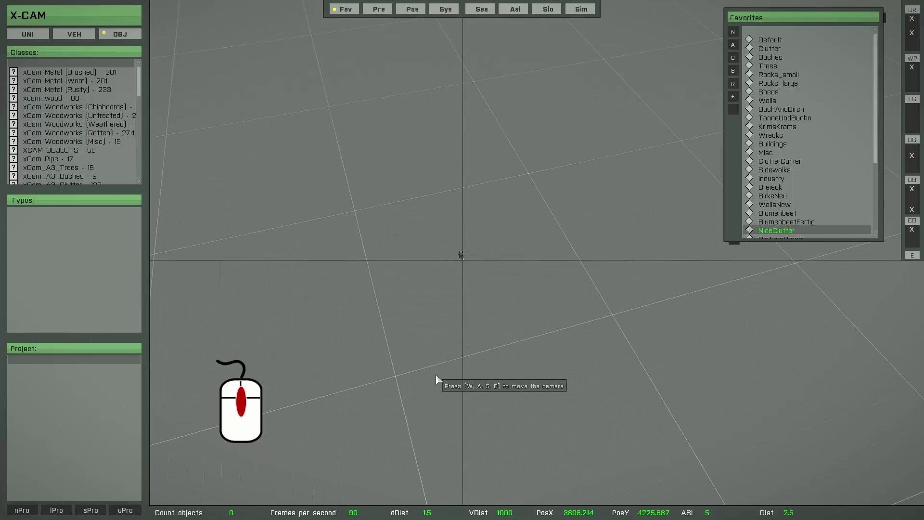
scroll(437, 375, up, 4)
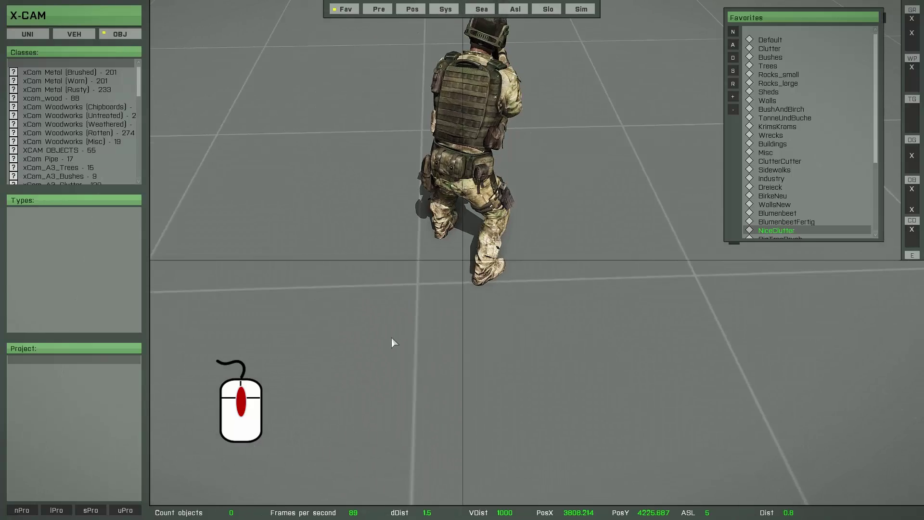
scroll(392, 338, down, 8)
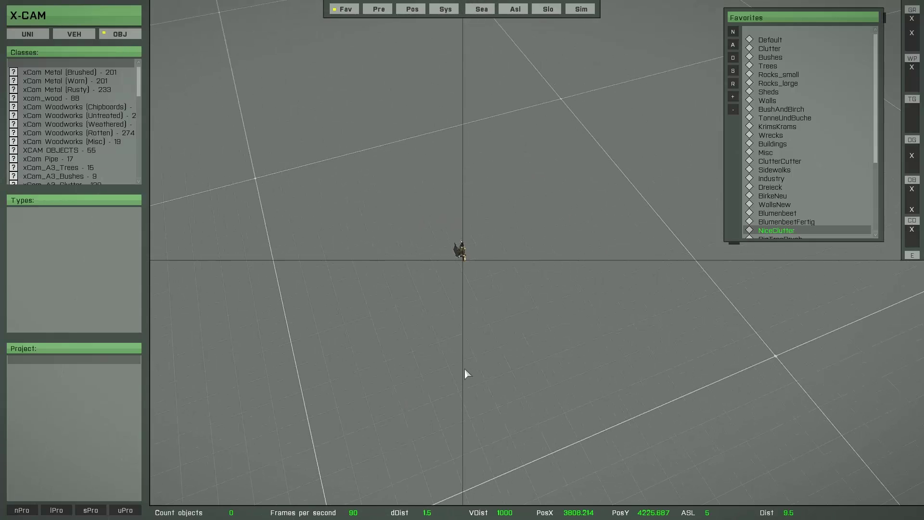
drag(470, 357, 450, 357)
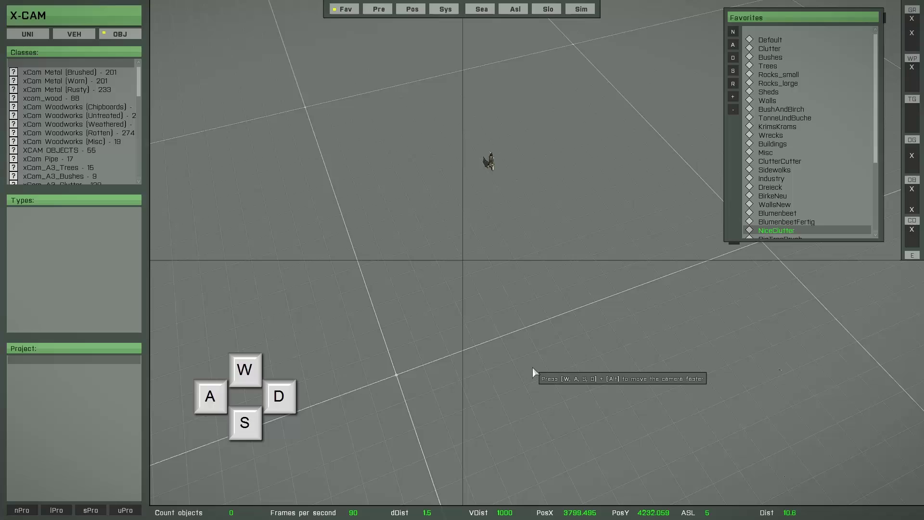
Fly the camera across the grid with W, A, S, D, speeding up with Alt+W
key(w)
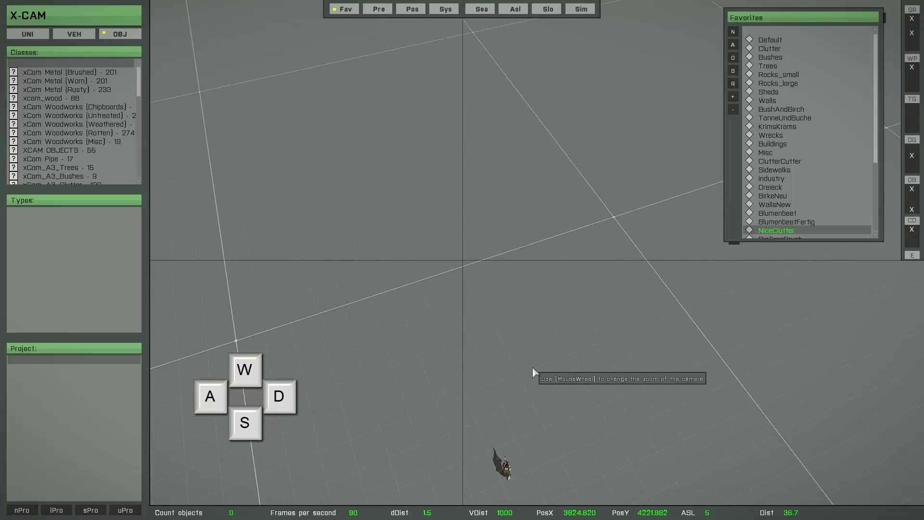
key(s)
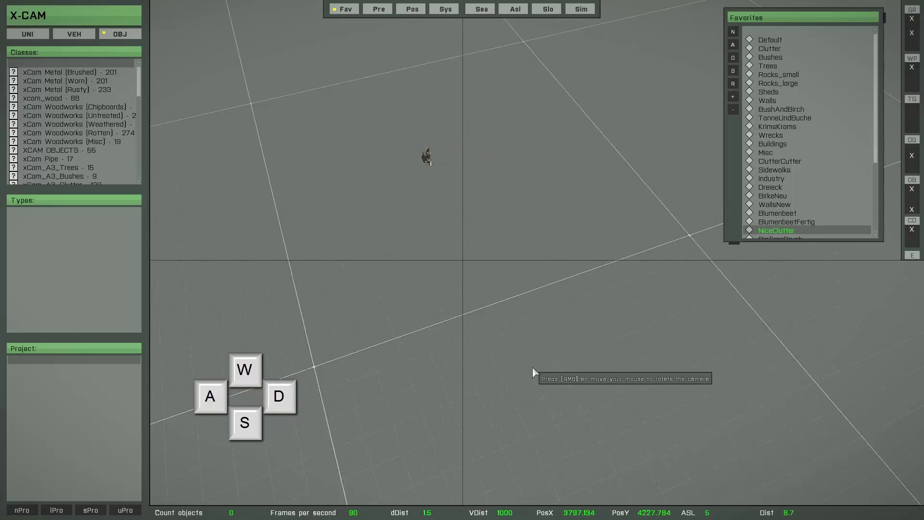
key(d)
key(a)
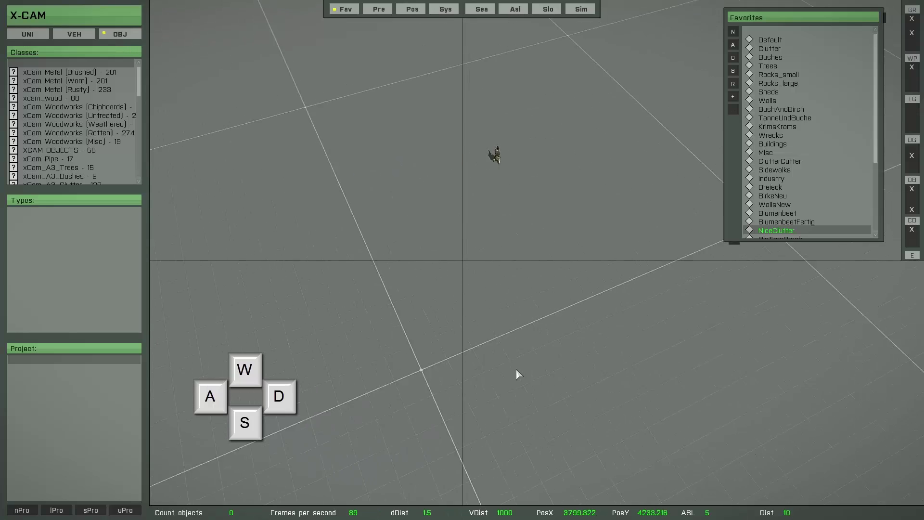
drag(516, 374, 542, 361)
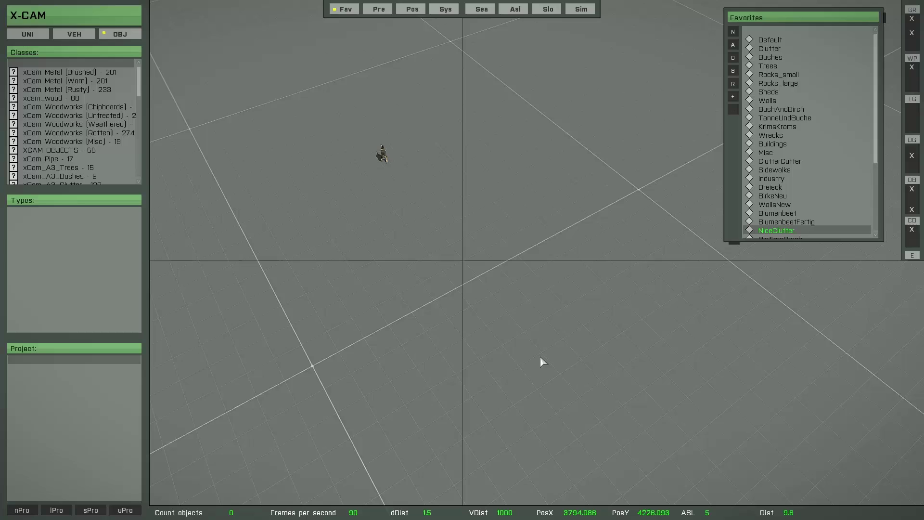
key(s)
key(w)
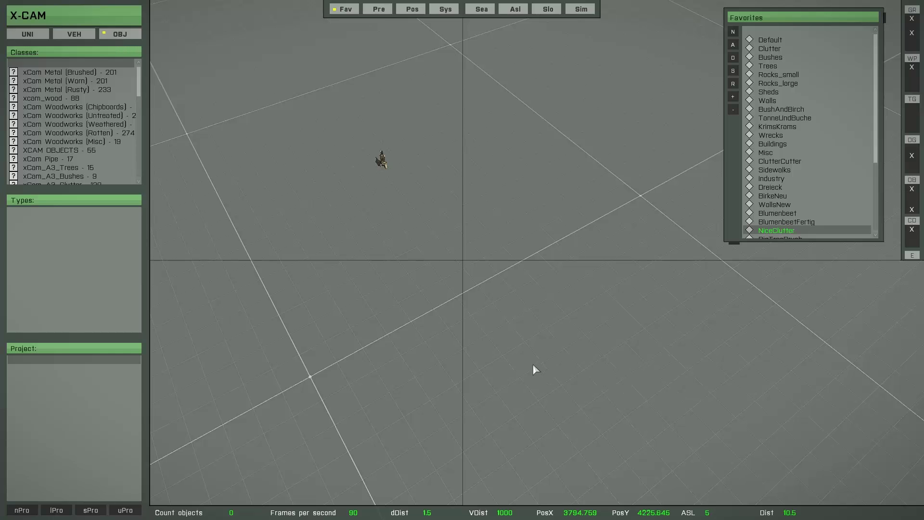
drag(534, 365, 535, 386)
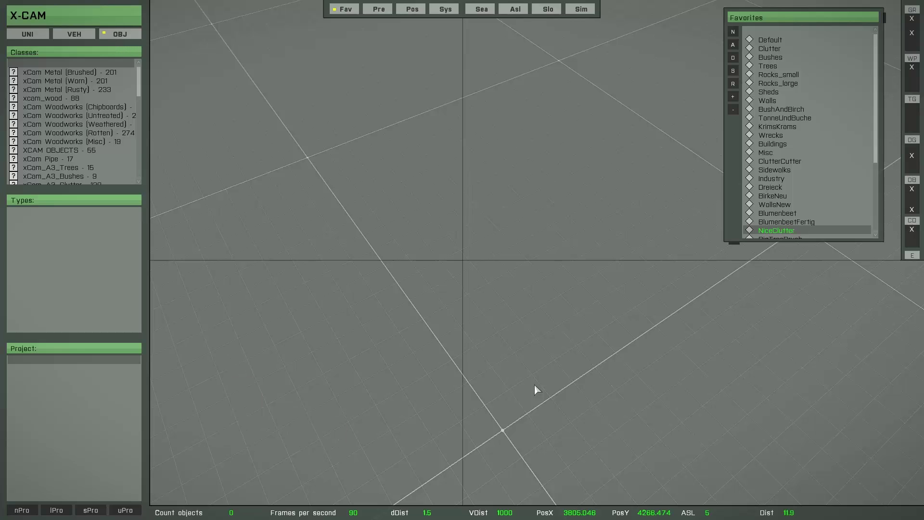
key(w)
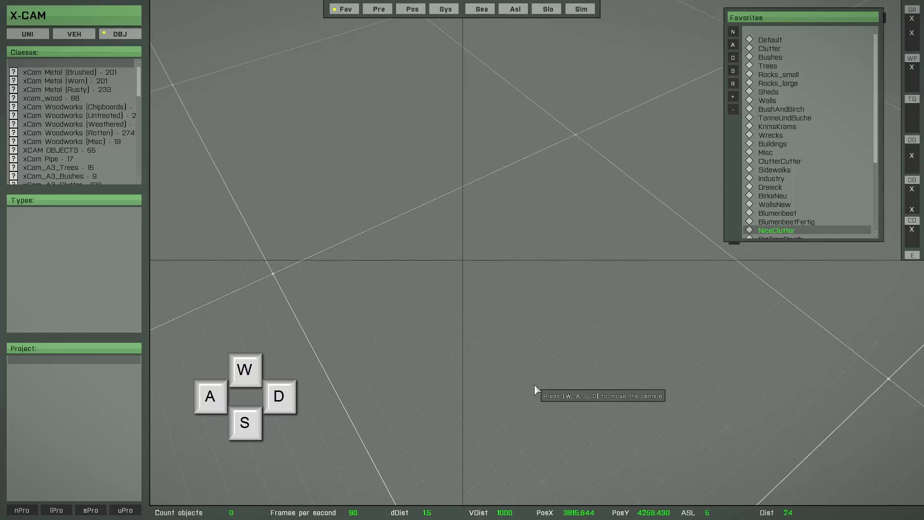
key(w)
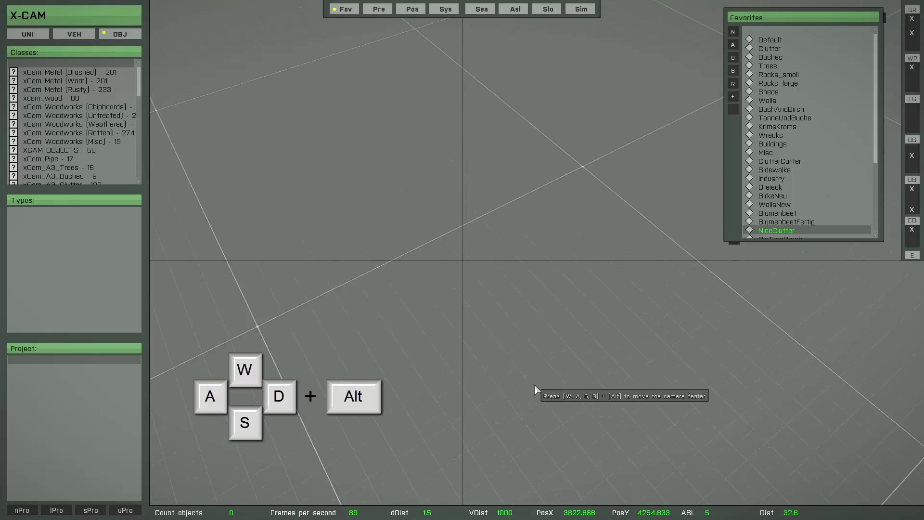
key(alt+w)
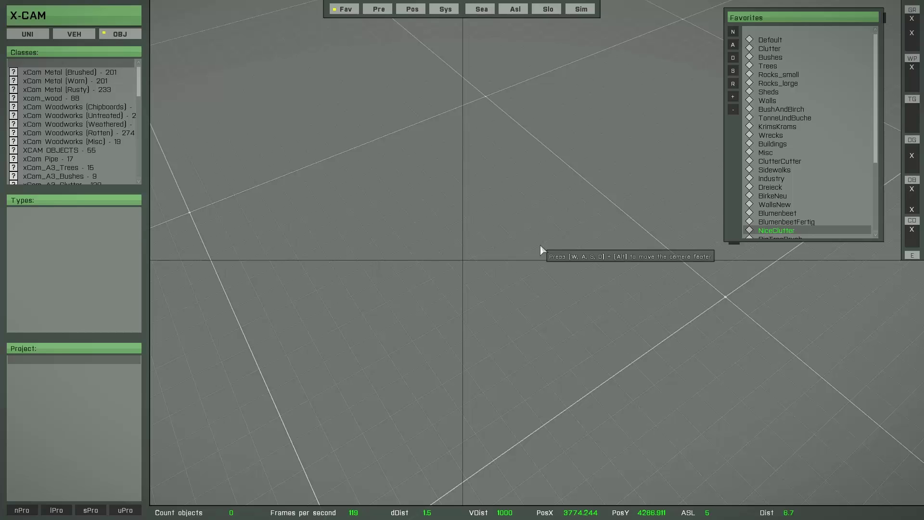
Jump the camera via the M map to around PosX 1282.5, PosY 5379.6, then close it
key(m)
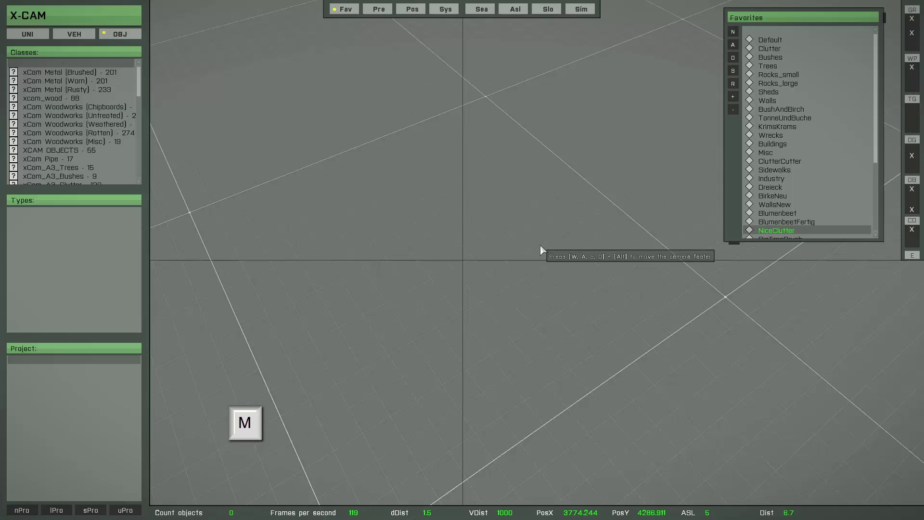
scroll(674, 407, up, 3)
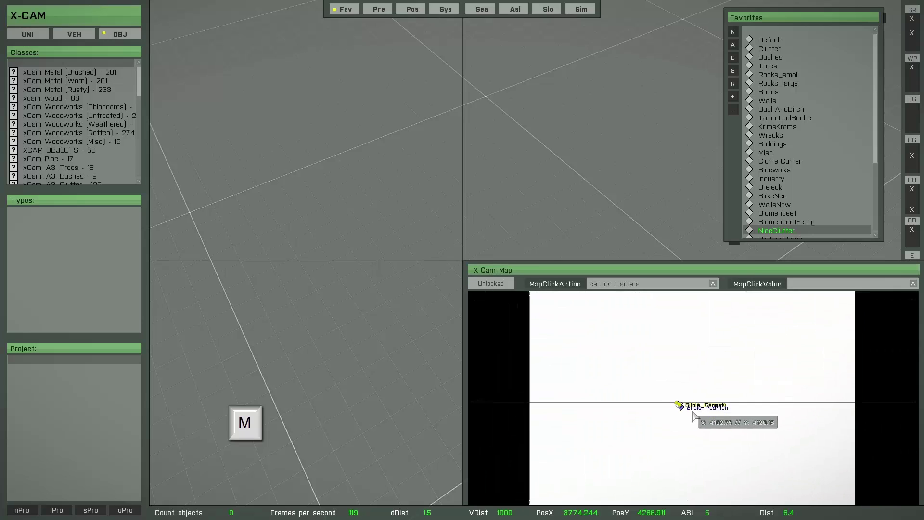
scroll(770, 346, up, 3)
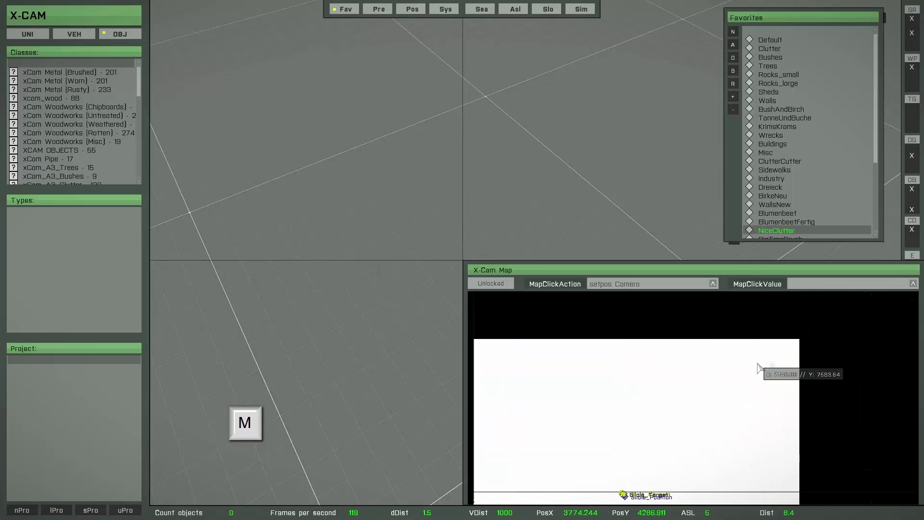
click(757, 367)
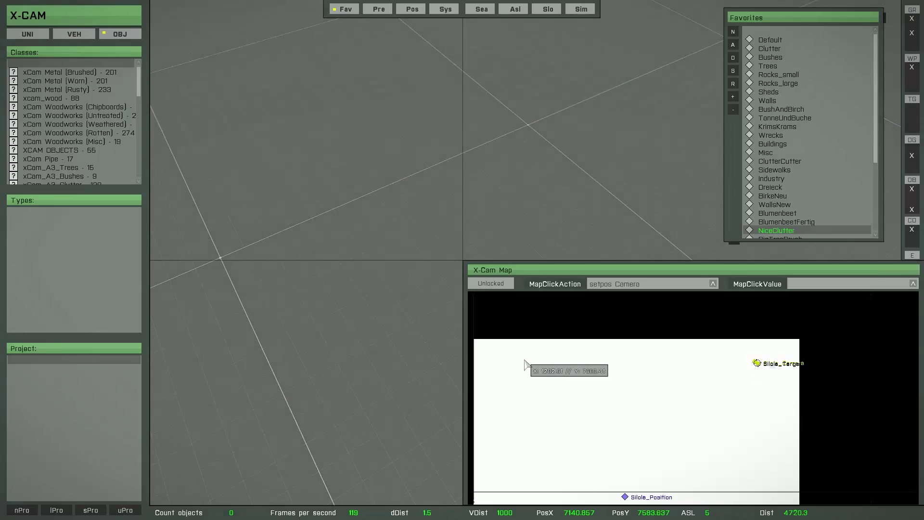
click(526, 364)
click(552, 451)
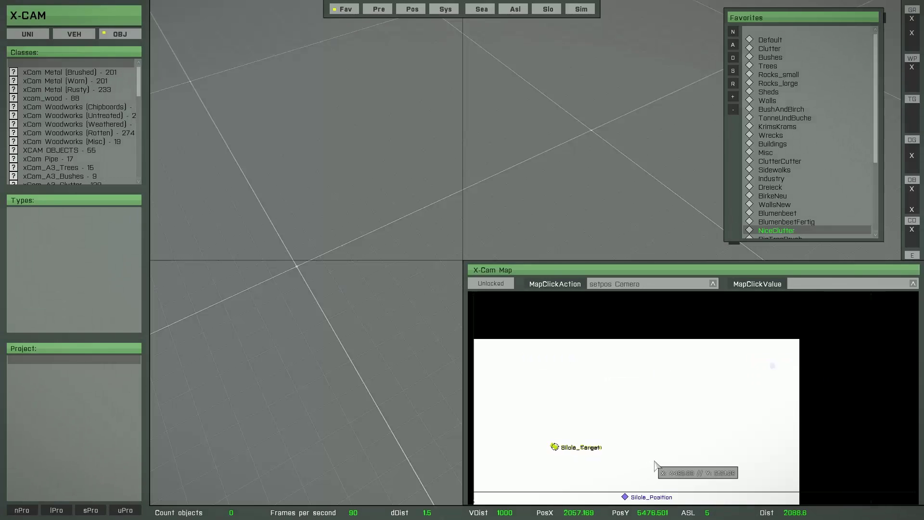
click(735, 442)
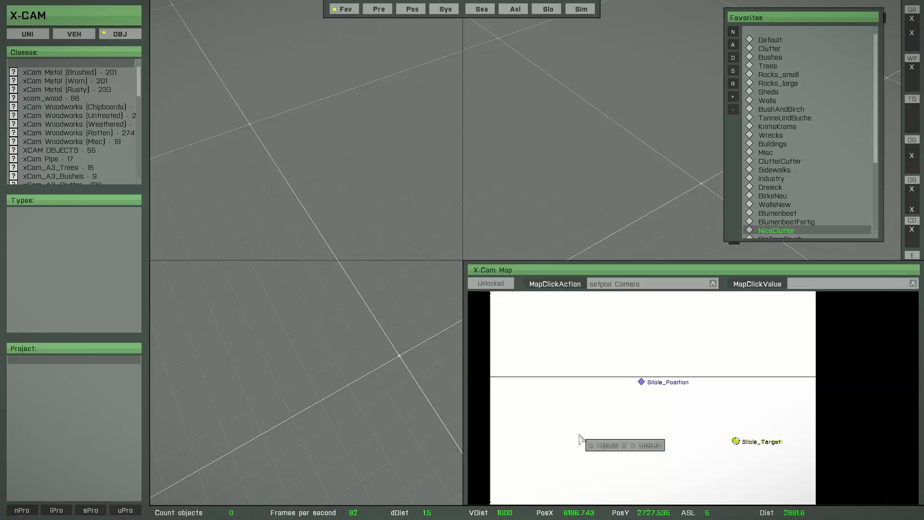
click(576, 430)
click(541, 337)
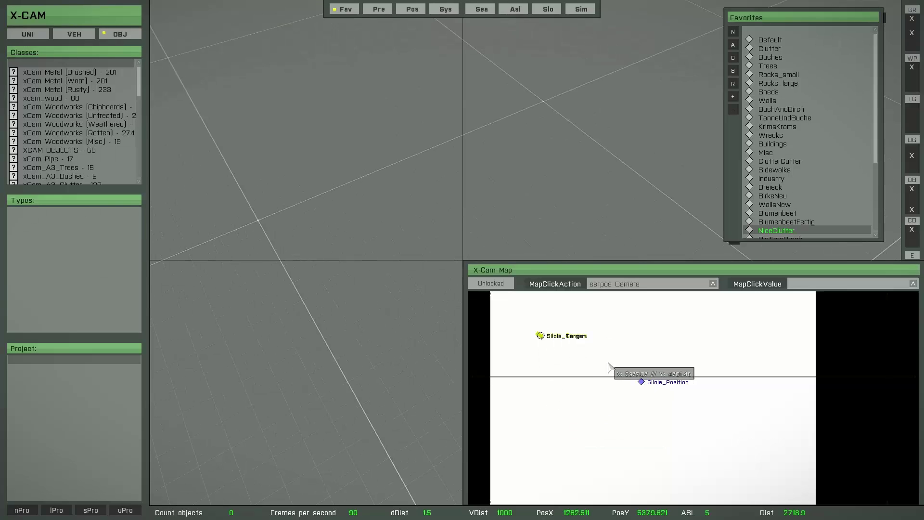
key(m)
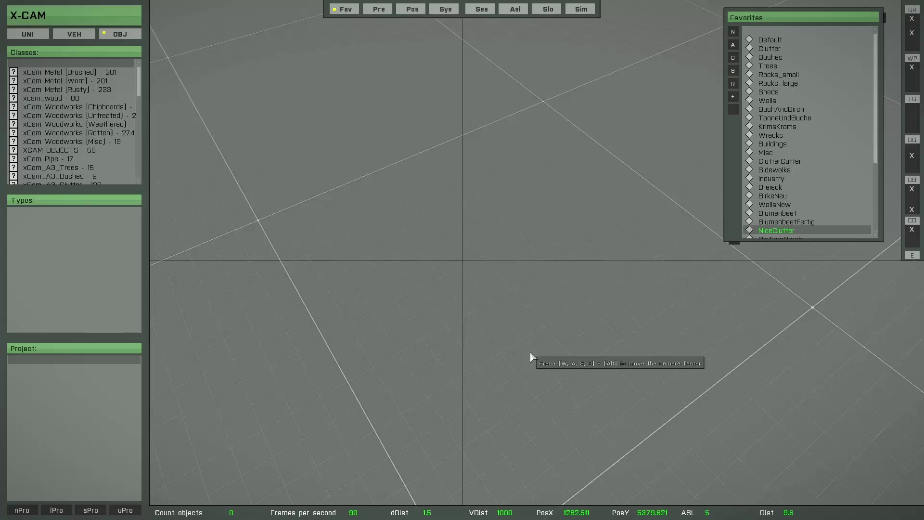
Reset the camera above the soldier, then fly it low over the empty grid to PosX 3585.855, PosY 3313.173
key(Home)
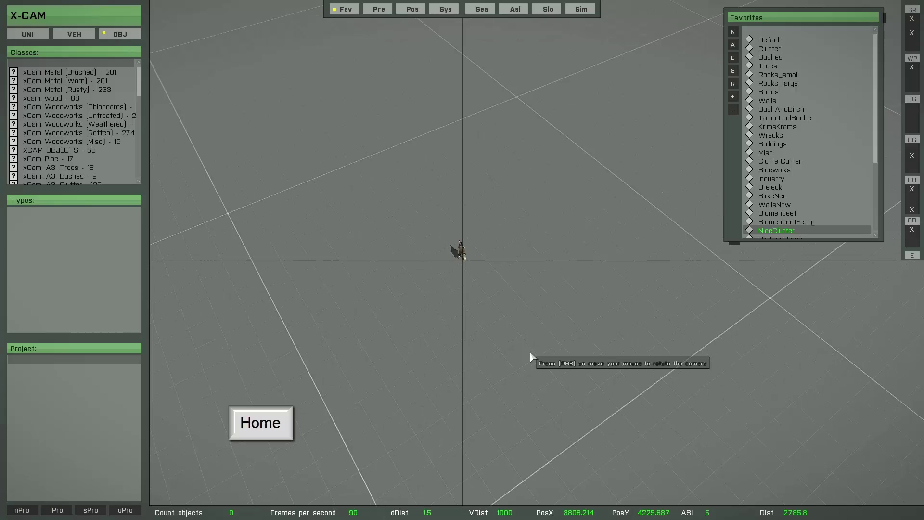
scroll(530, 352, up, 10)
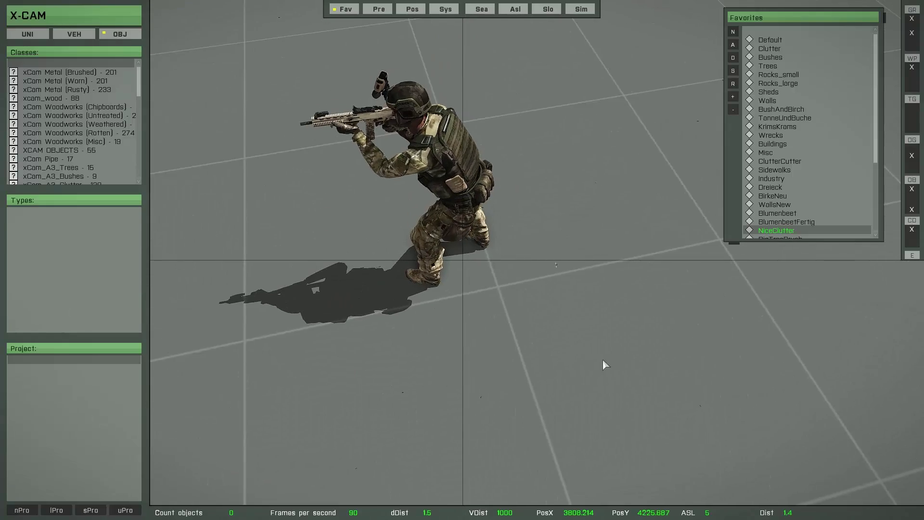
scroll(603, 359, down, 3)
scroll(549, 362, down, 5)
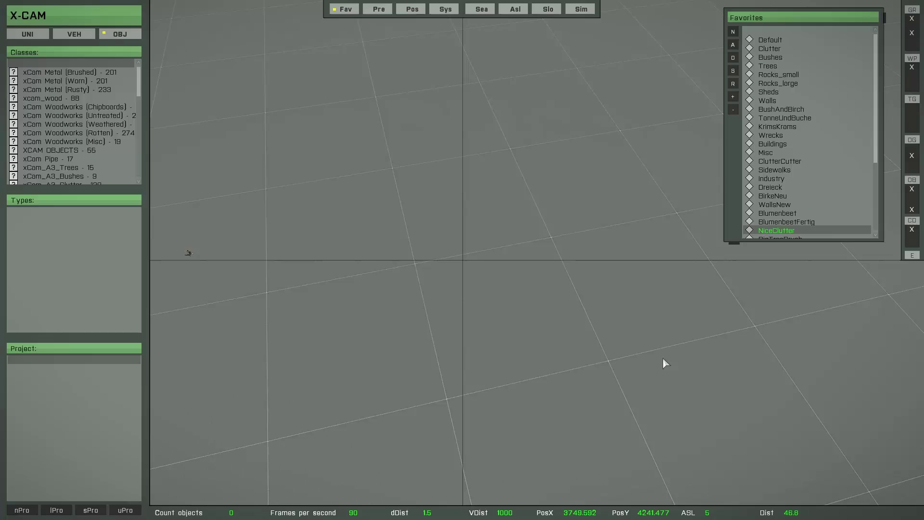
mouse_move(524, 362)
mouse_down()
mouse_move(495, 349)
mouse_move(519, 340)
mouse_move(503, 356)
mouse_move(537, 359)
mouse_up()
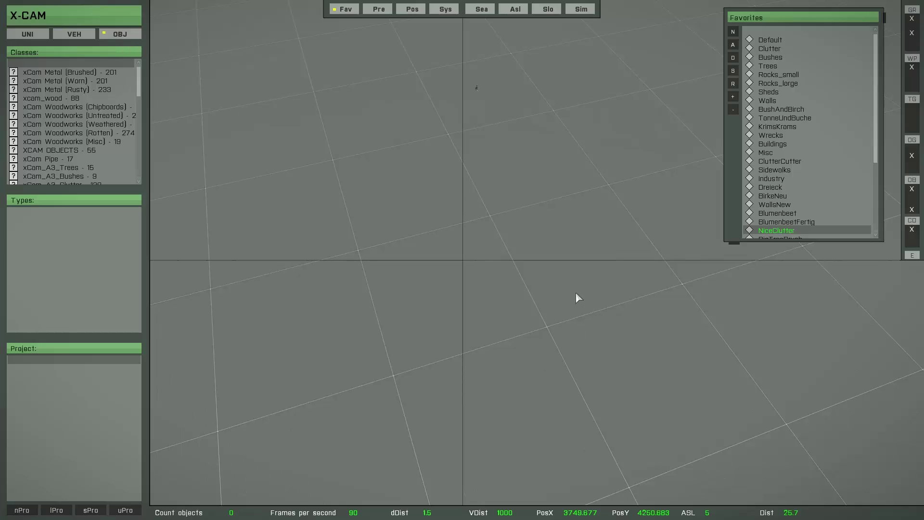
key(Insert)
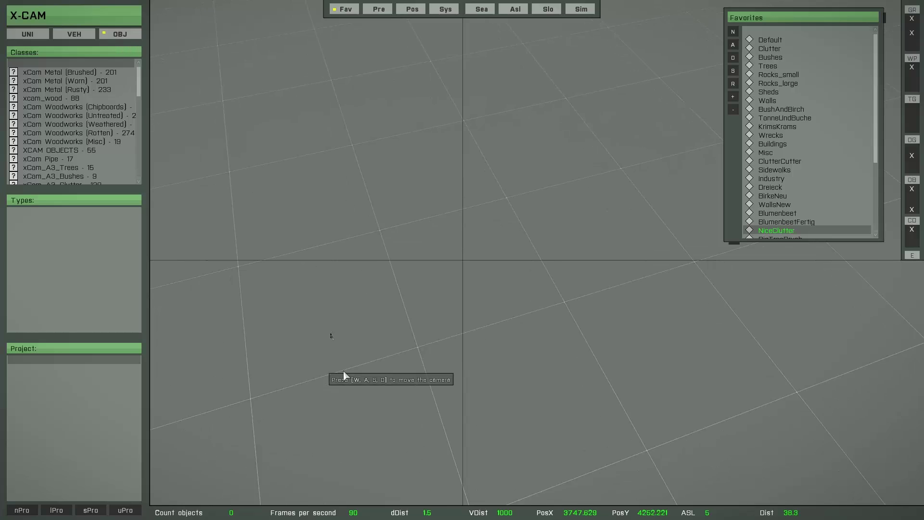
scroll(390, 373, up, 5)
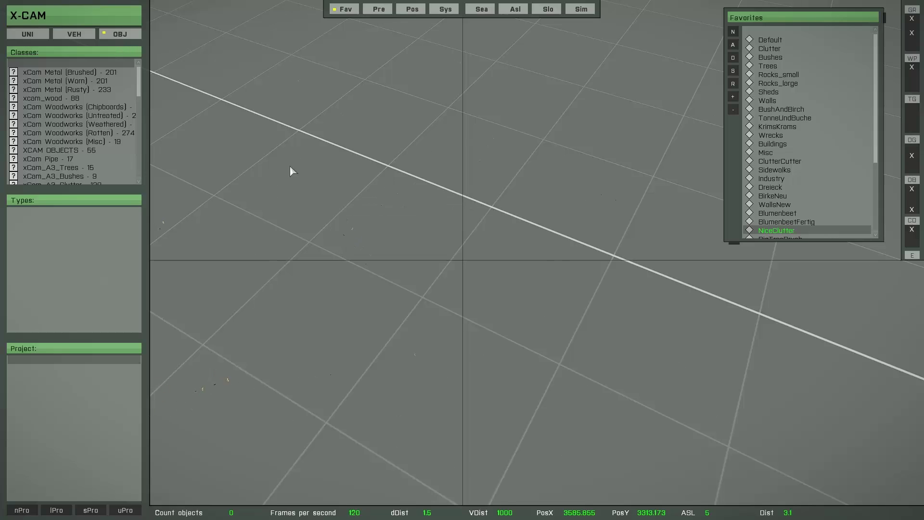
Bring up the CameraSpeed parameters in the Camera Settings
mouse_move(139, 123)
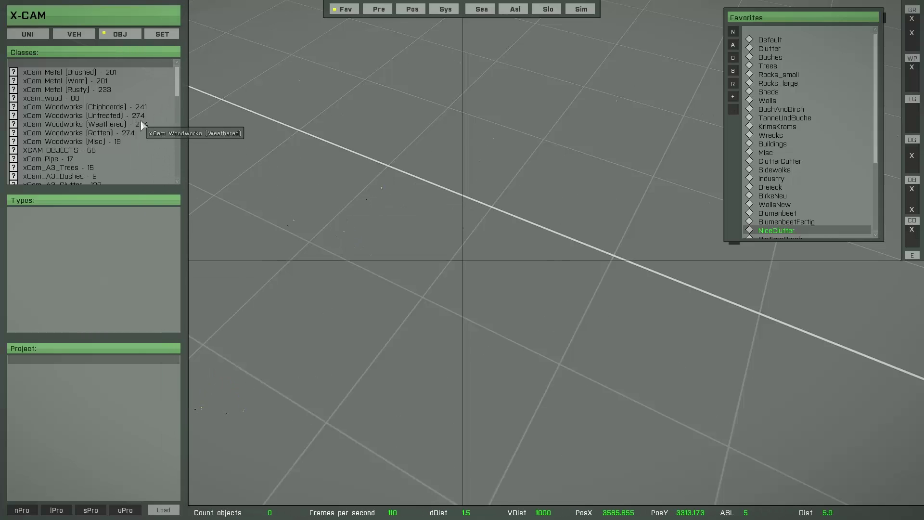
click(162, 35)
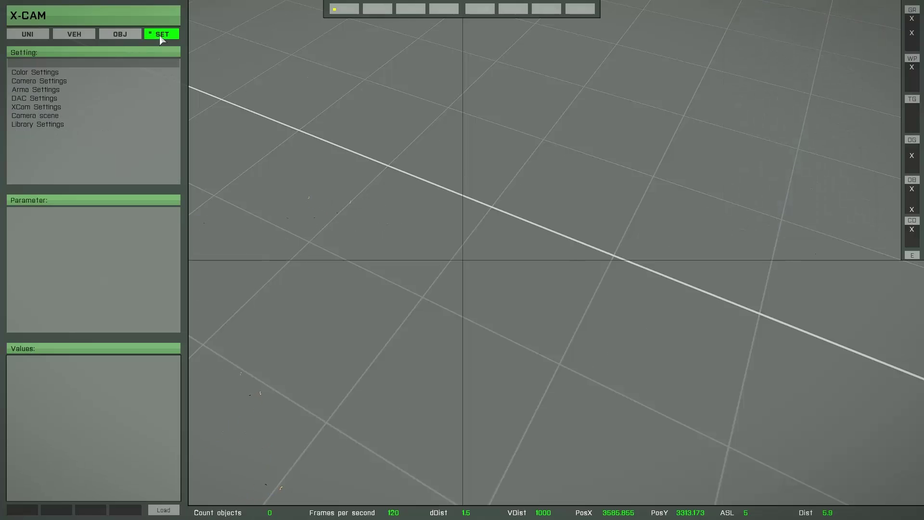
click(40, 83)
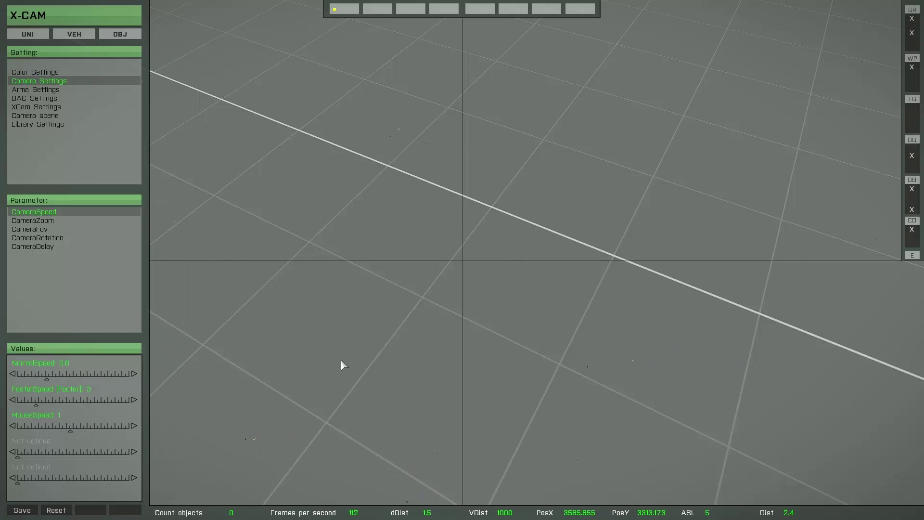
key(s)
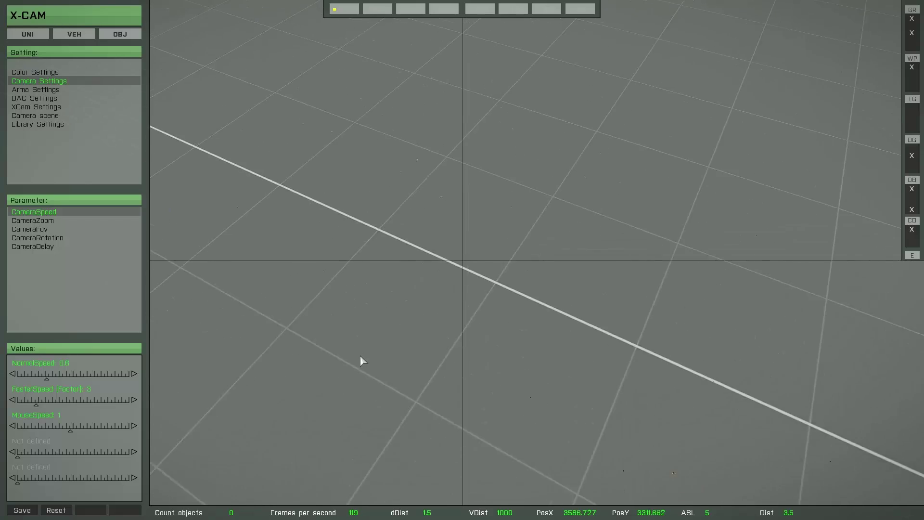
key(w)
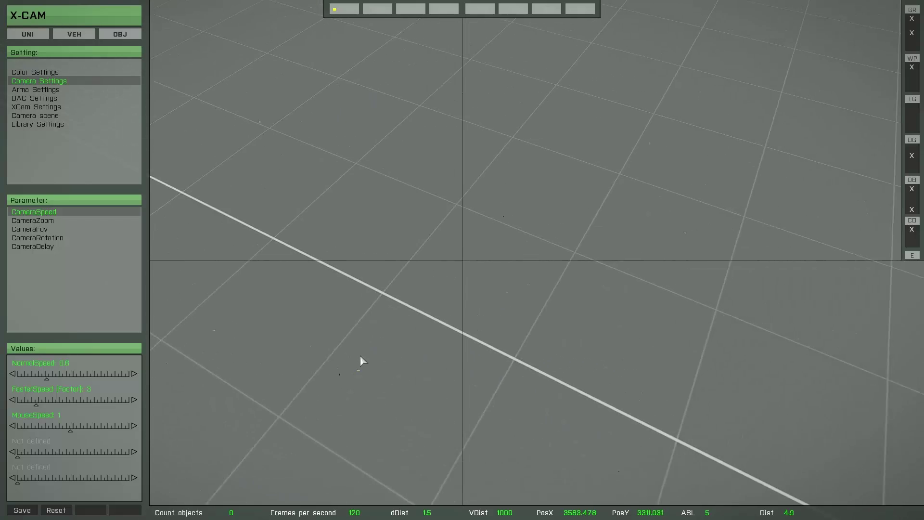
key(s)
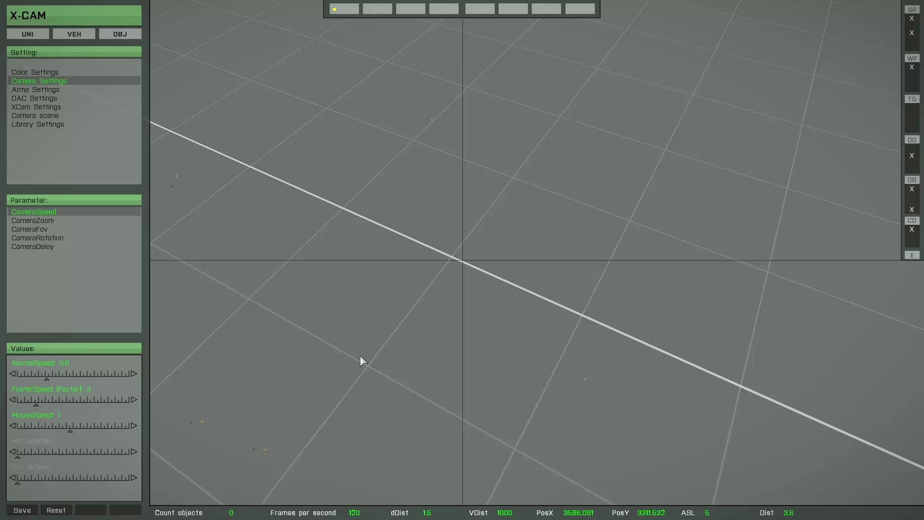
Raise NormalSpeed to 1 and test-fly the camera at the new speed
click(112, 375)
click(111, 375)
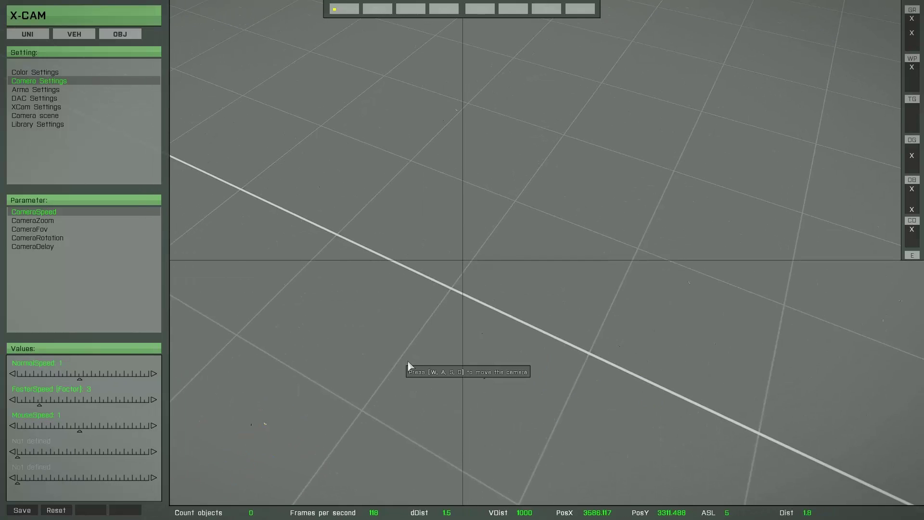
key(w)
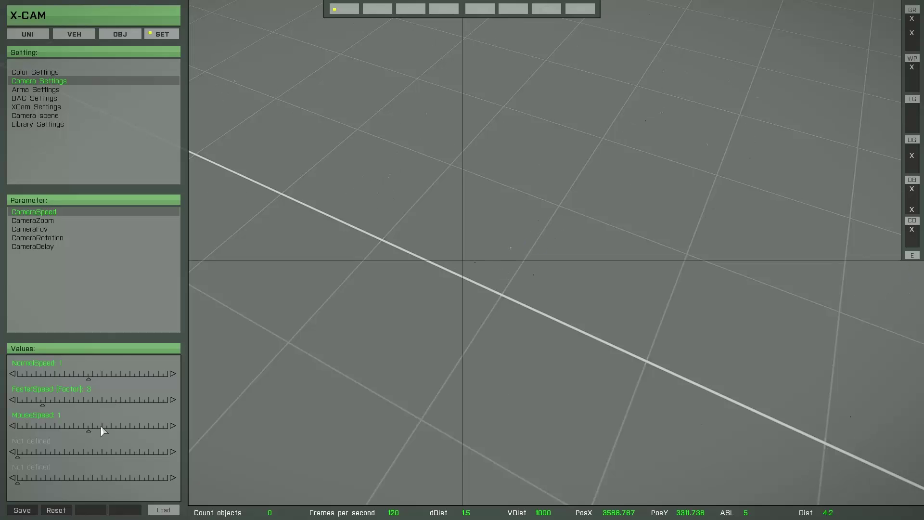
key(s)
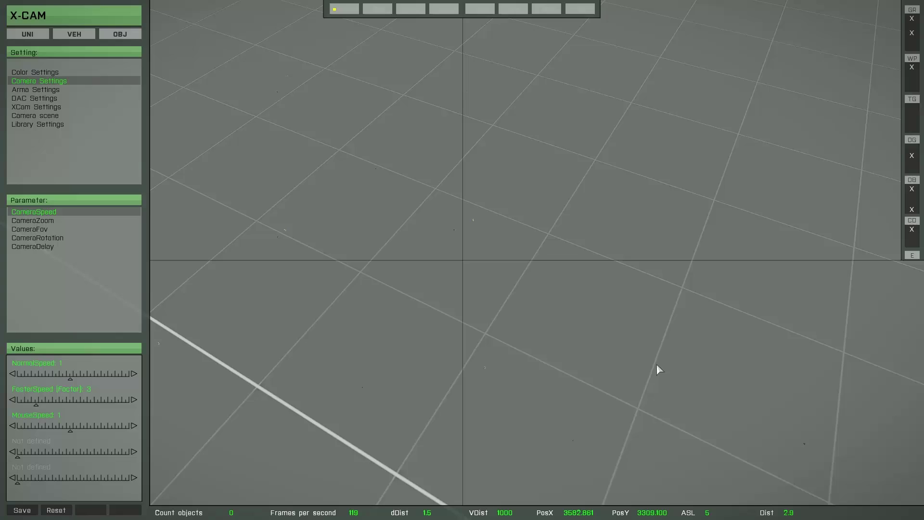
key(w)
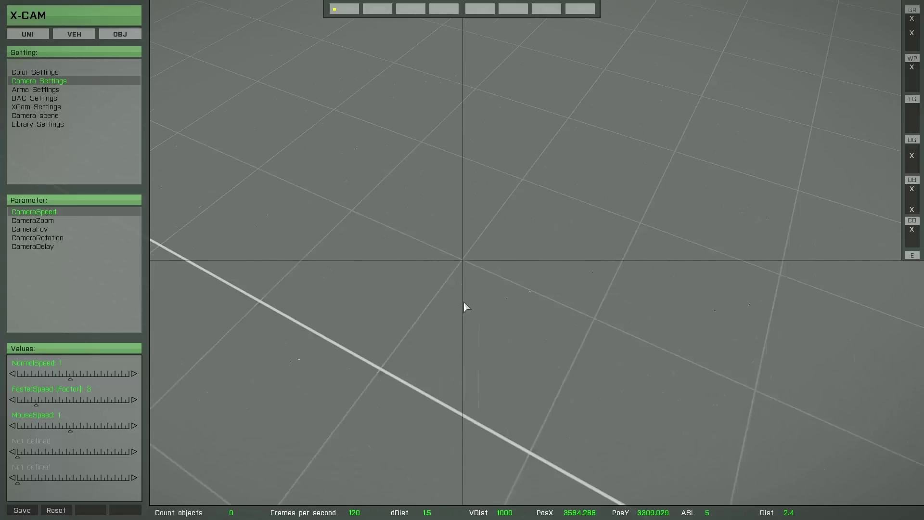
Lower the camera's MouseSpeed to 0.5
mouse_move(84, 454)
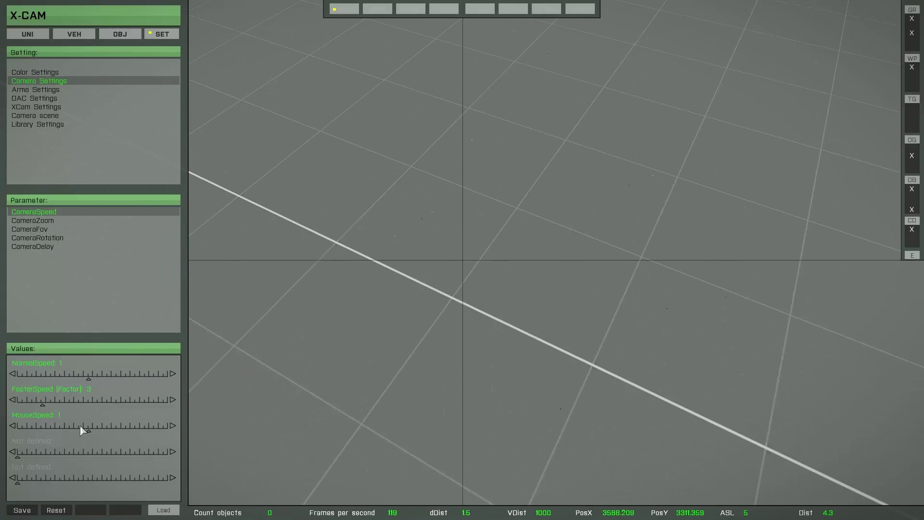
click(81, 426)
click(79, 427)
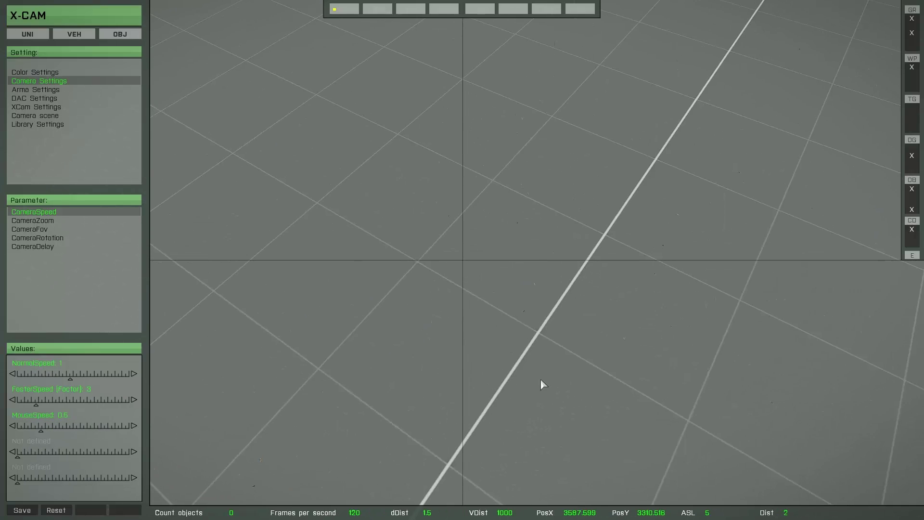
mouse_move(161, 458)
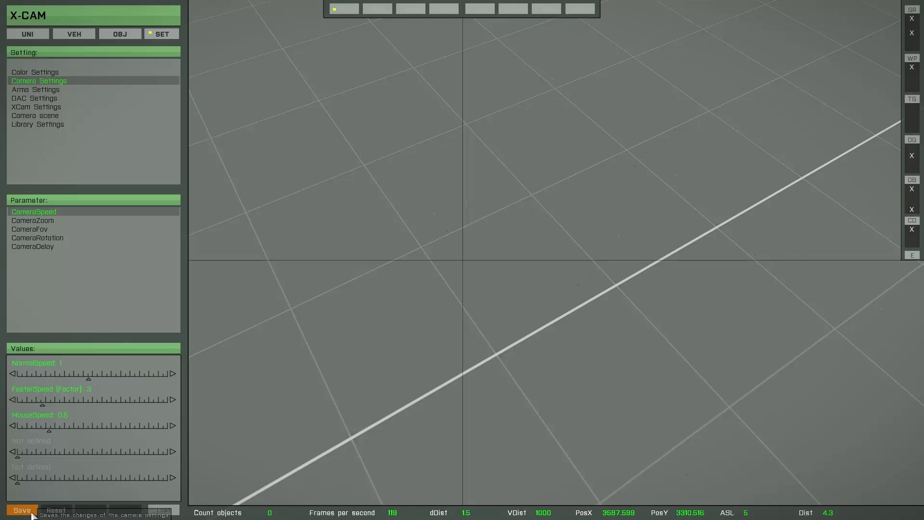
Save the camera speed settings, then view the CameraZoom, CameraFov and CameraRotation values
click(31, 514)
click(50, 221)
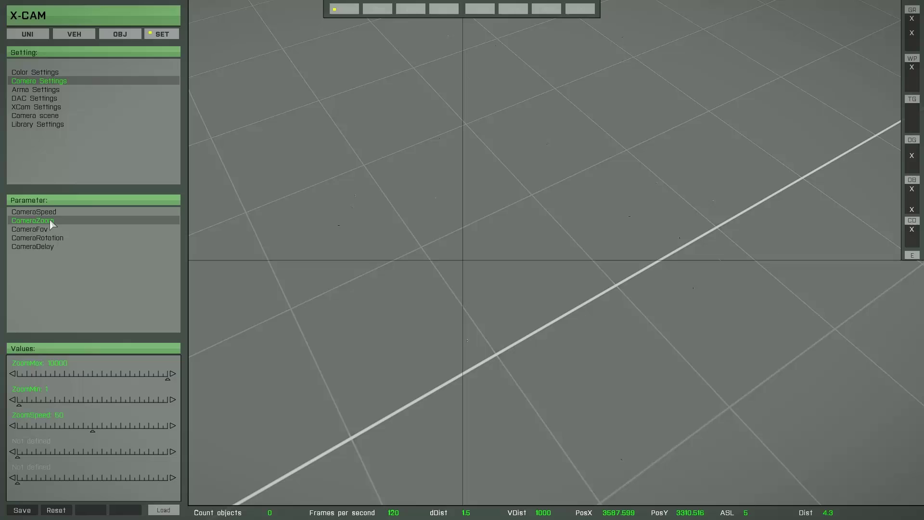
click(41, 232)
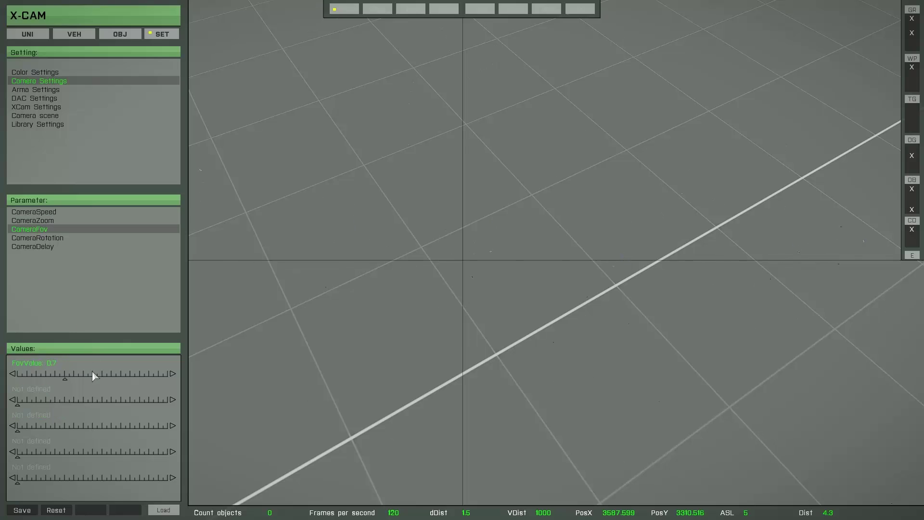
click(41, 238)
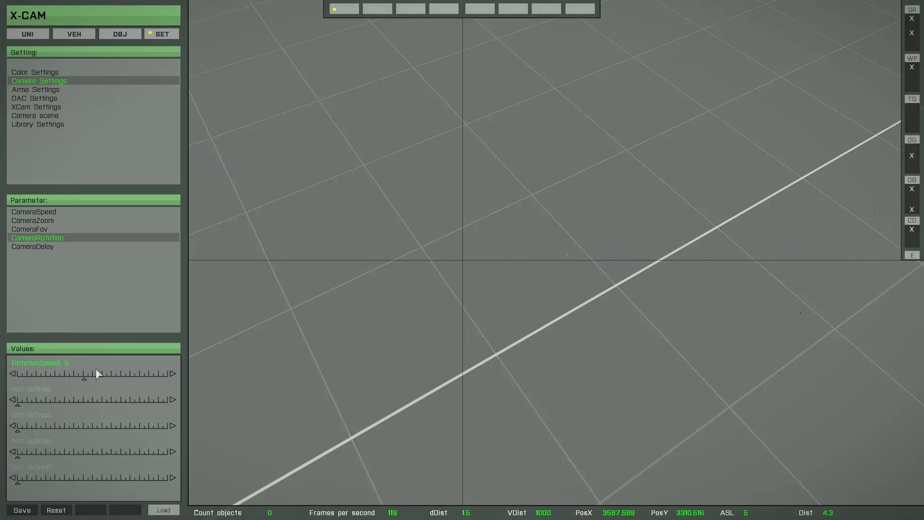
Check the CameraDelay values, then flip back through CameraSpeed and CameraZoom
click(41, 247)
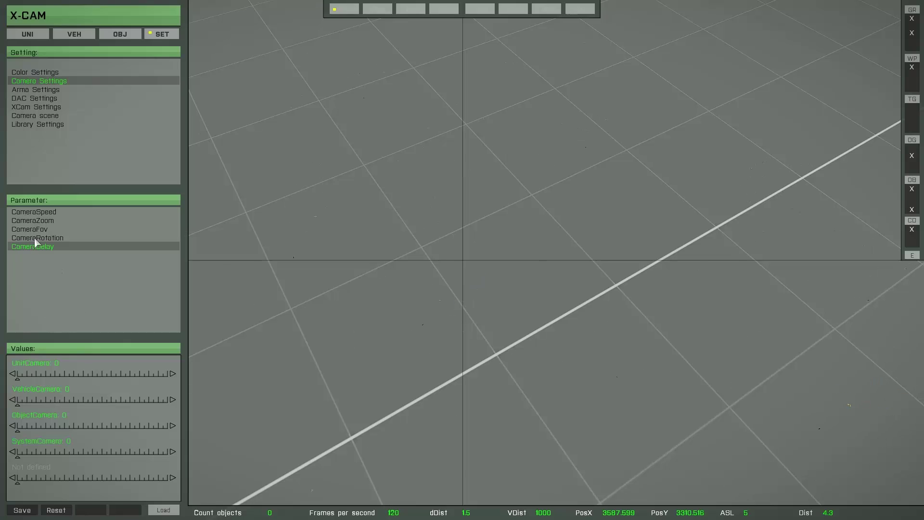
click(40, 220)
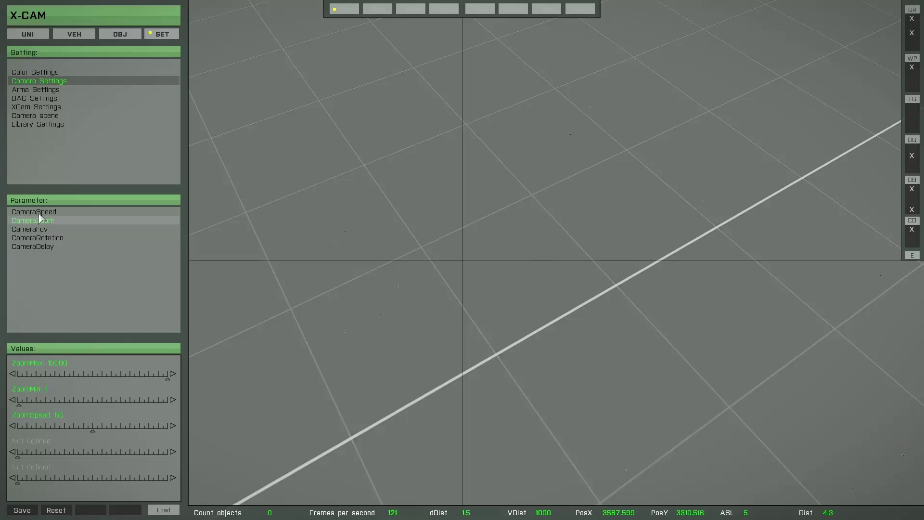
click(39, 213)
click(38, 223)
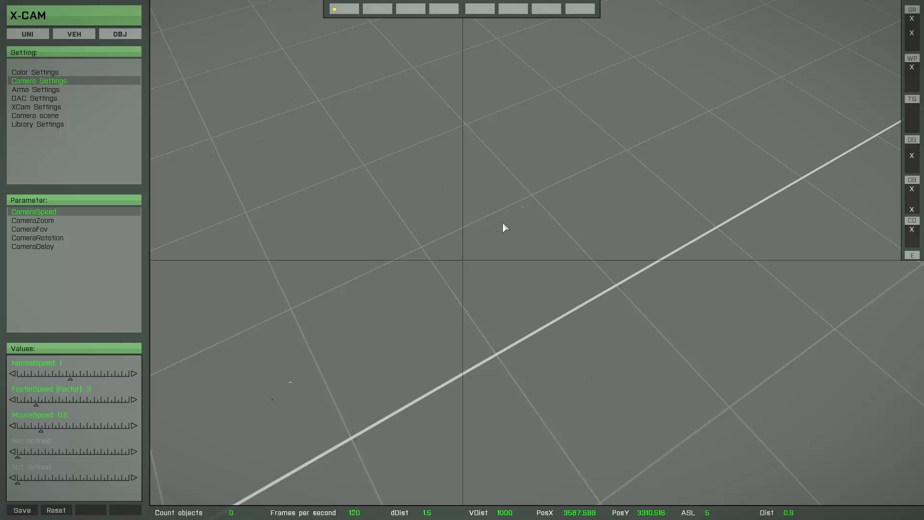
In Library Settings, list all available object classes and rebuild the DAC OBJECTS class into the library
mouse_move(99, 173)
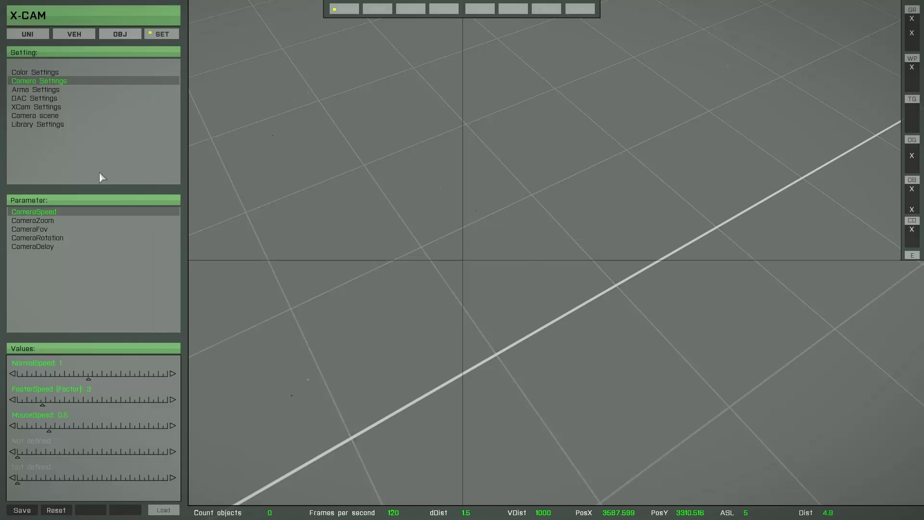
click(33, 125)
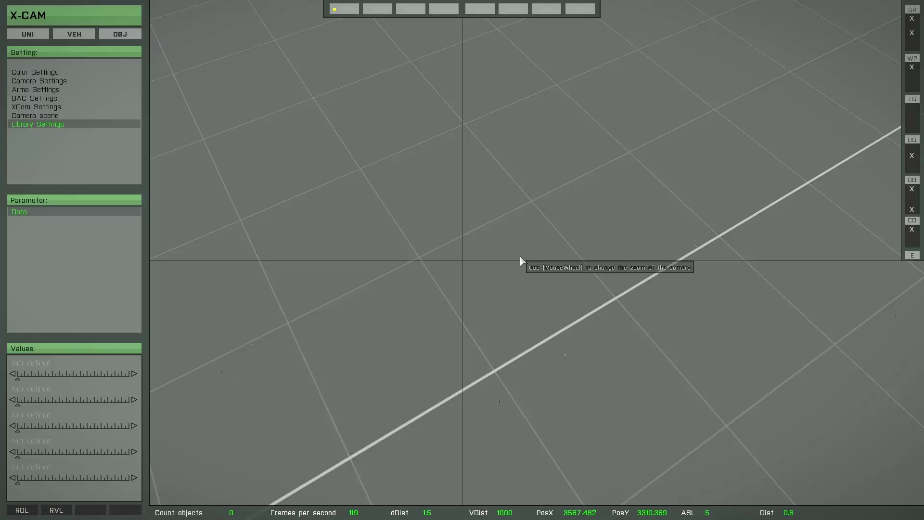
mouse_move(15, 428)
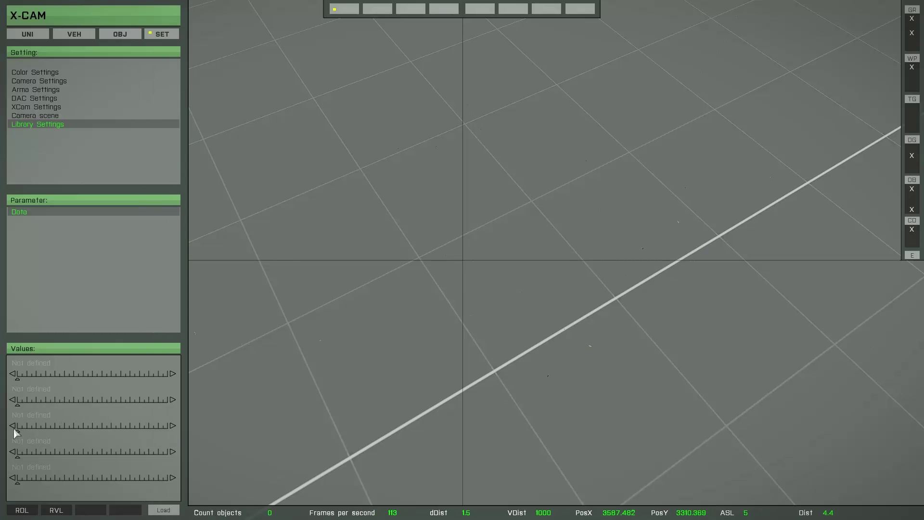
click(33, 512)
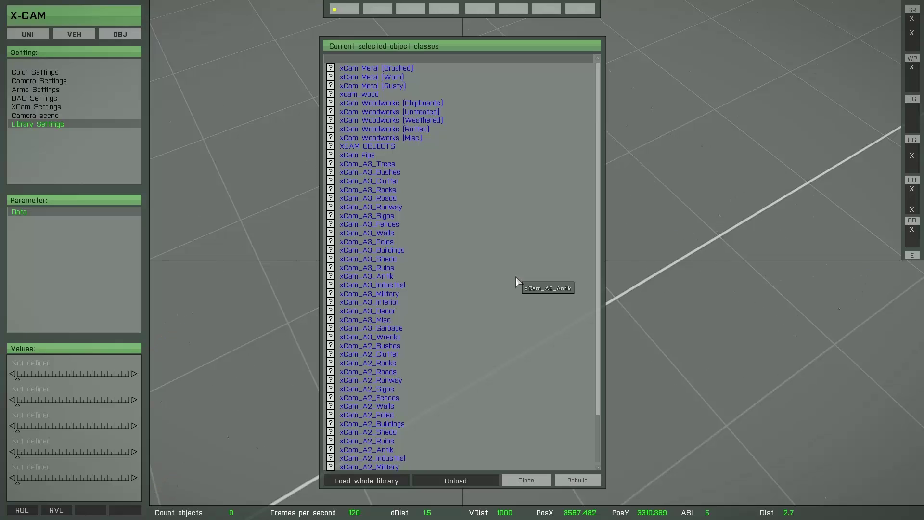
click(384, 479)
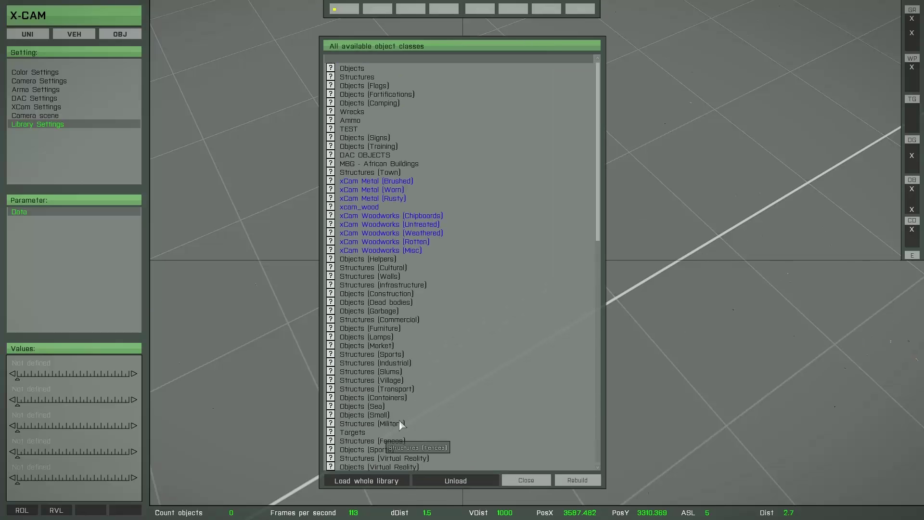
click(377, 156)
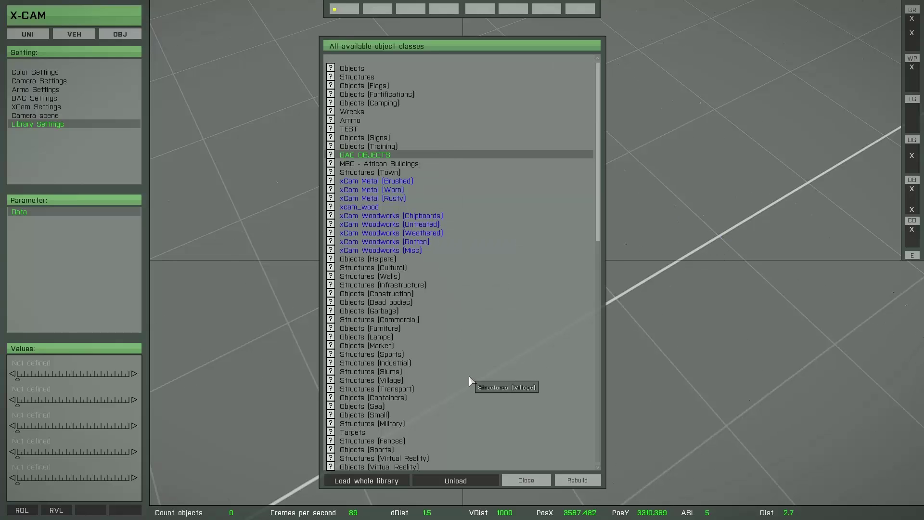
click(580, 480)
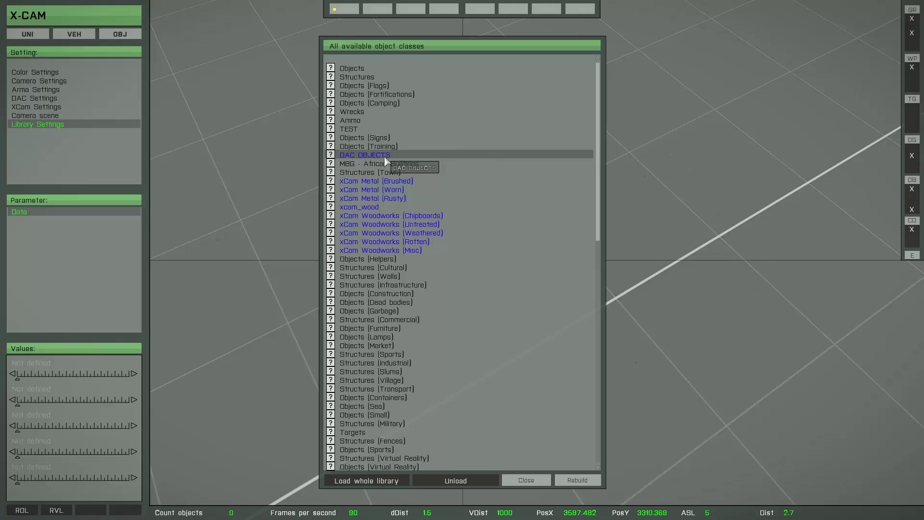
click(539, 481)
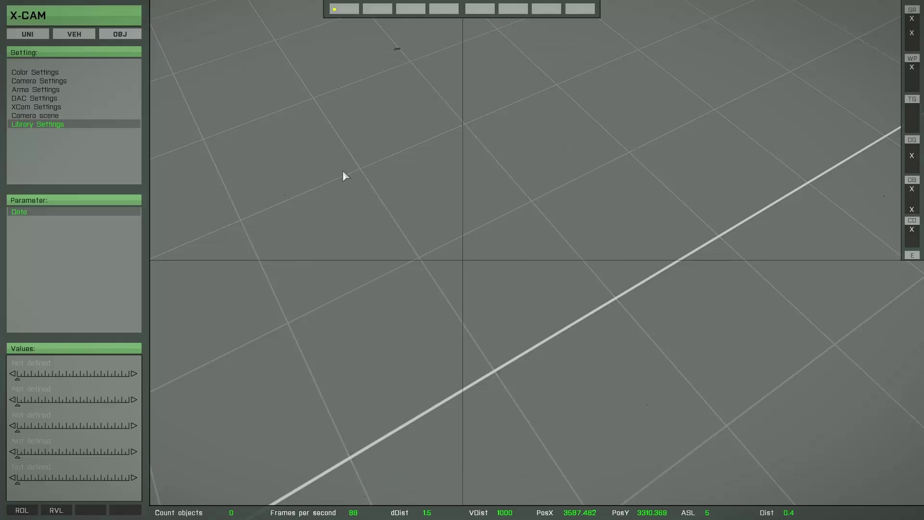
click(122, 37)
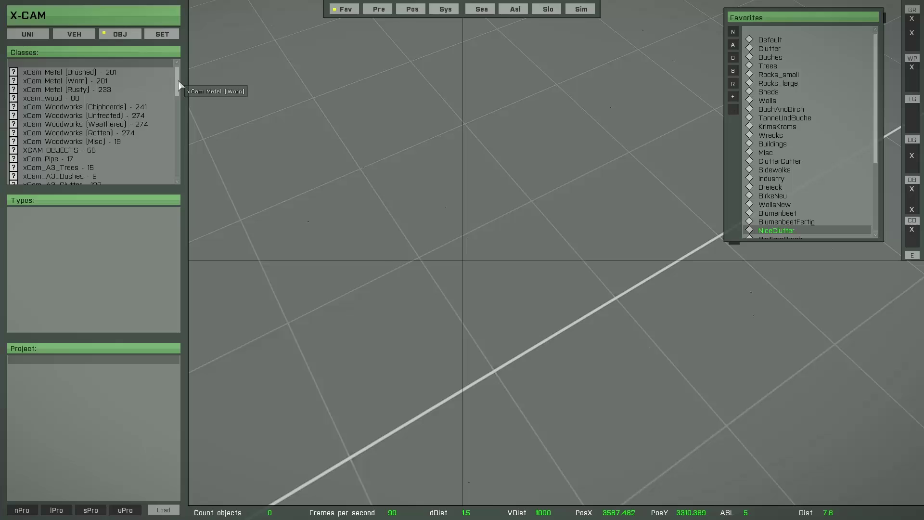
drag(179, 87, 181, 163)
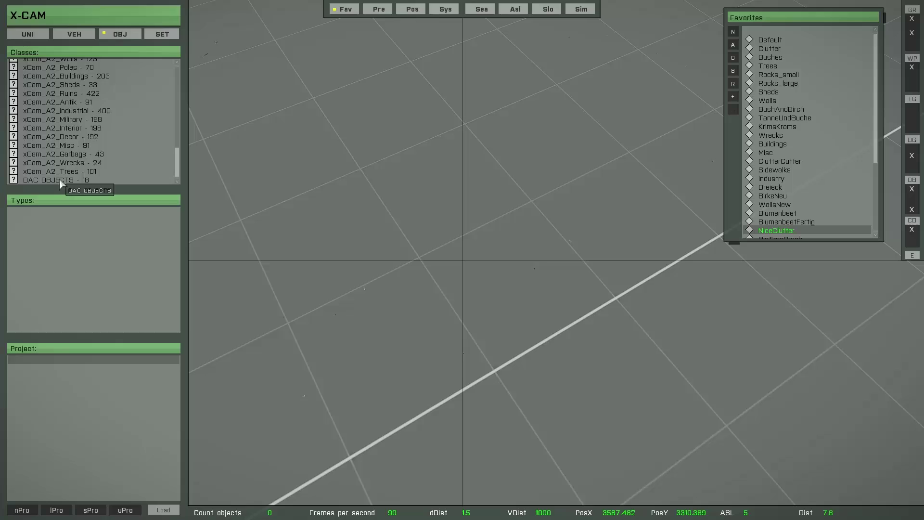
click(59, 181)
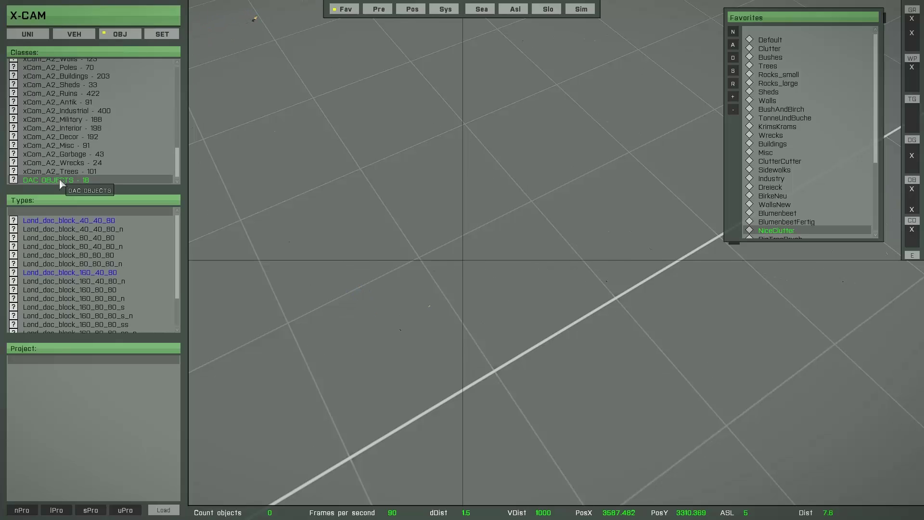
click(164, 36)
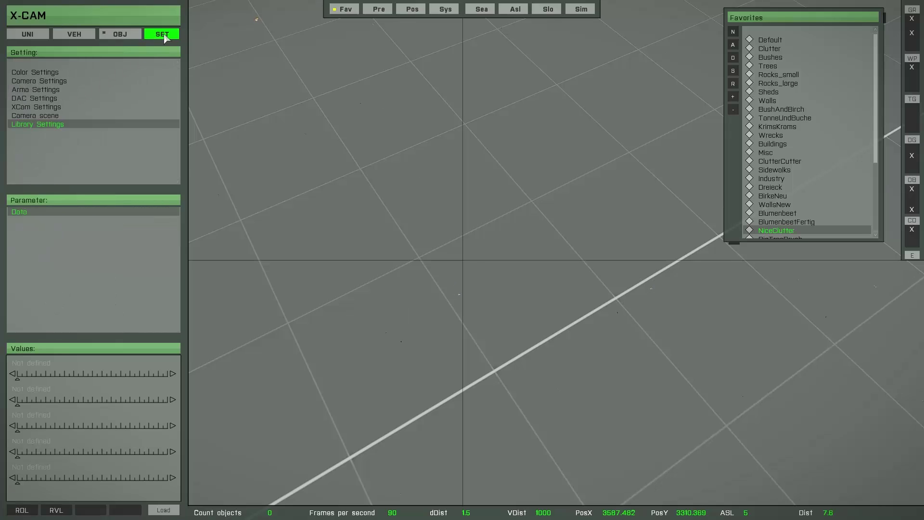
Select DAC OBJECTS in the loaded classes list, unload it, and close the list
click(27, 511)
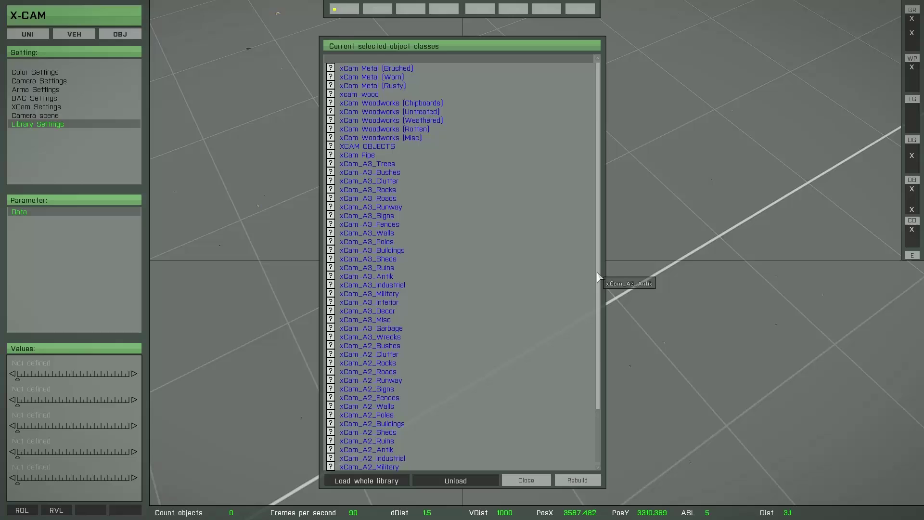
drag(597, 284, 596, 366)
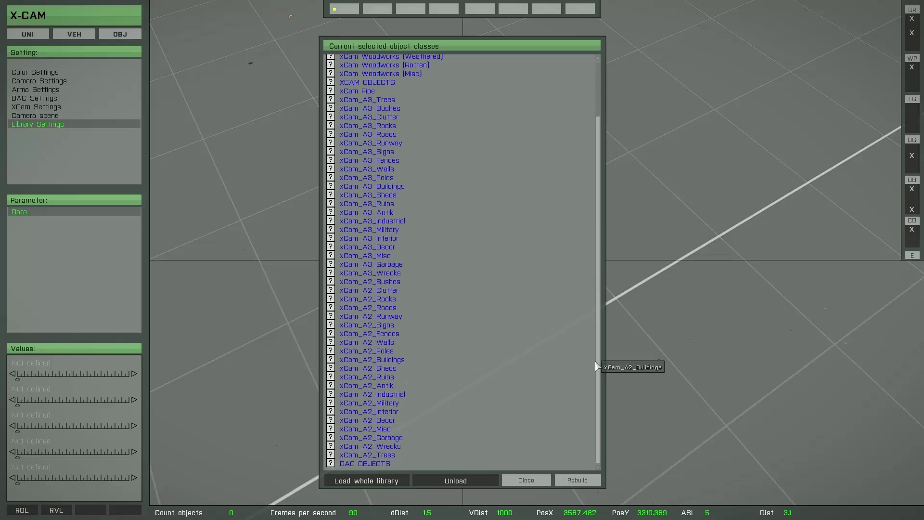
click(374, 464)
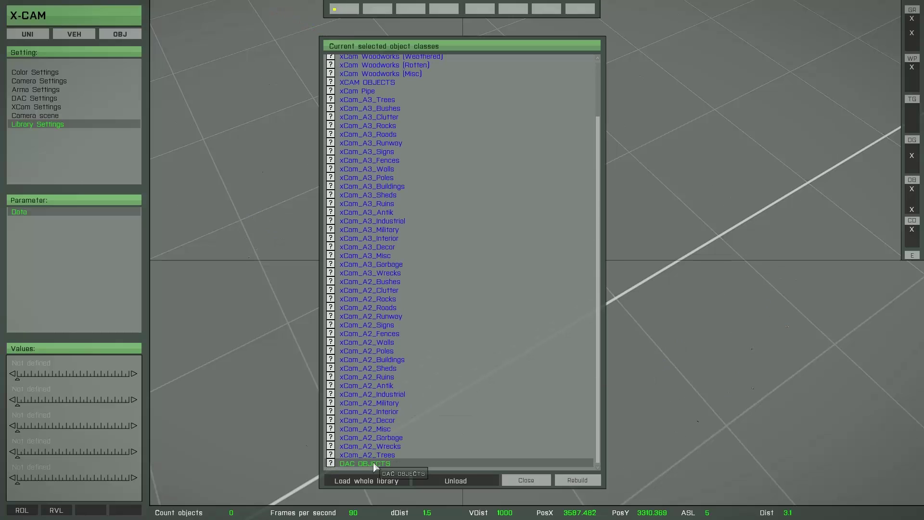
click(457, 481)
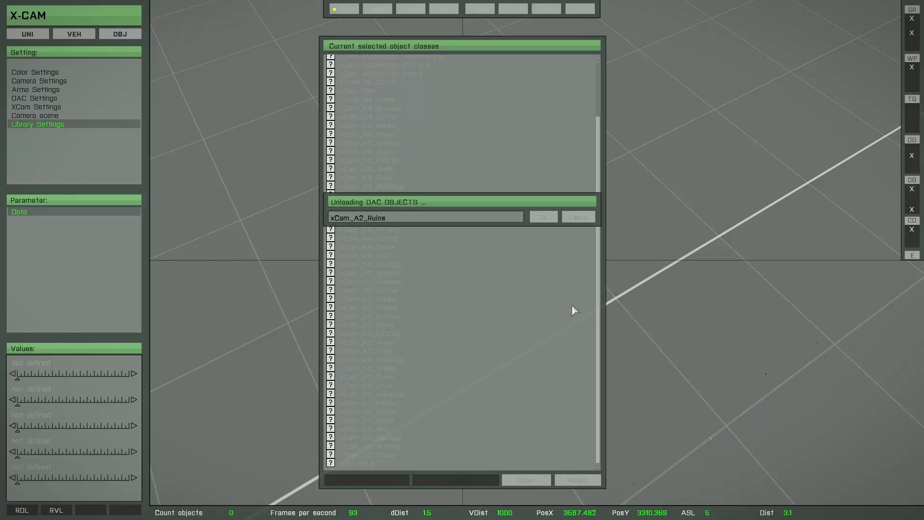
click(528, 480)
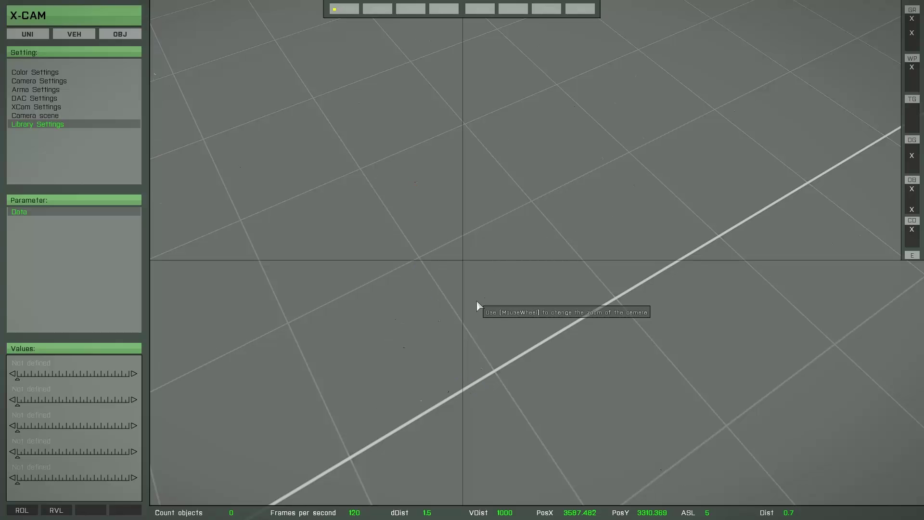
Open Color Settings and bring up the list of saved colour sets
mouse_move(109, 173)
click(41, 73)
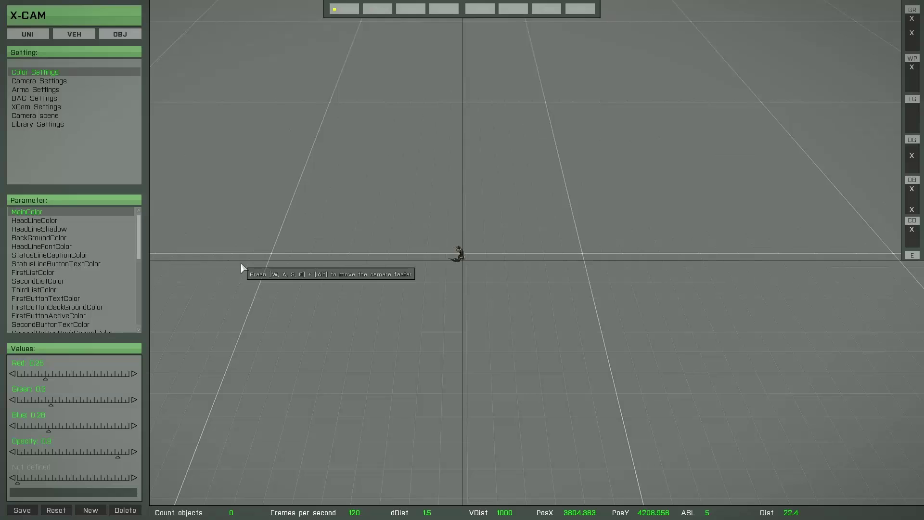
mouse_move(147, 270)
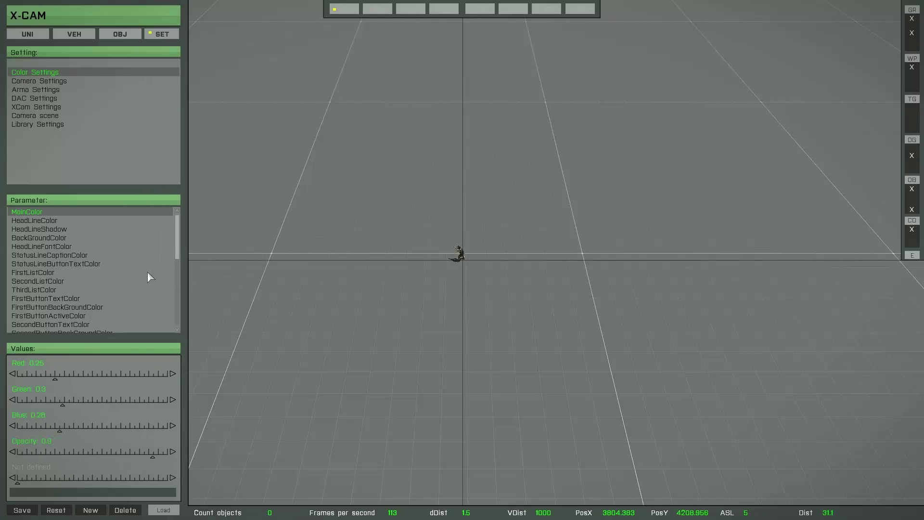
click(156, 511)
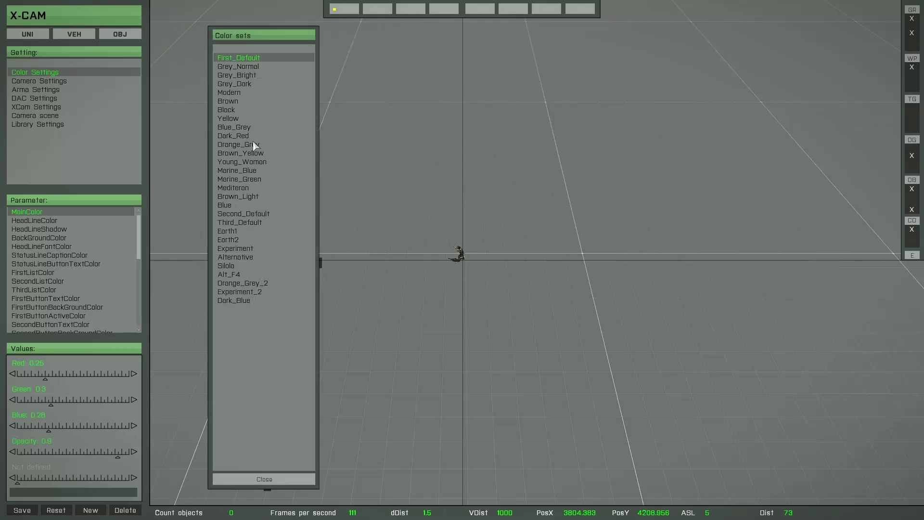
Preview Experiment, Silola, Alt_F4, Orange_Grey_2 and Experiment_2, then keep Alternative and close
click(251, 249)
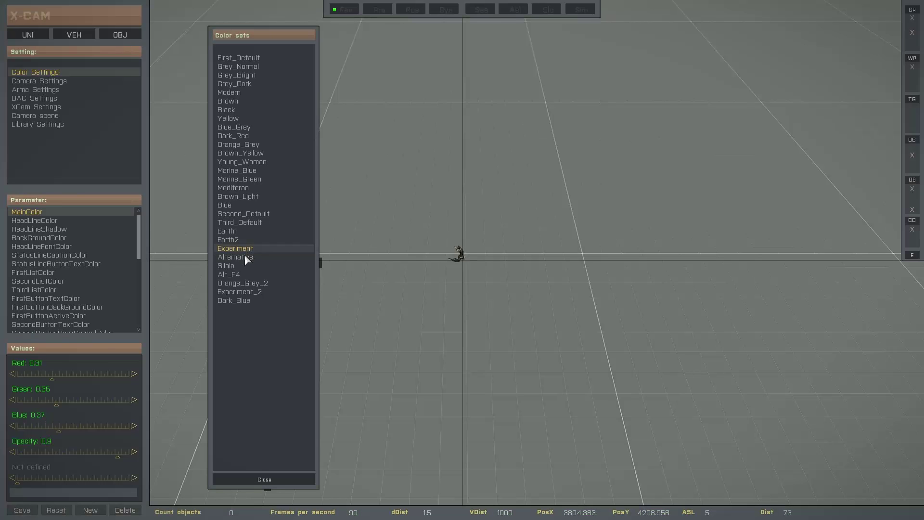
click(245, 257)
click(242, 265)
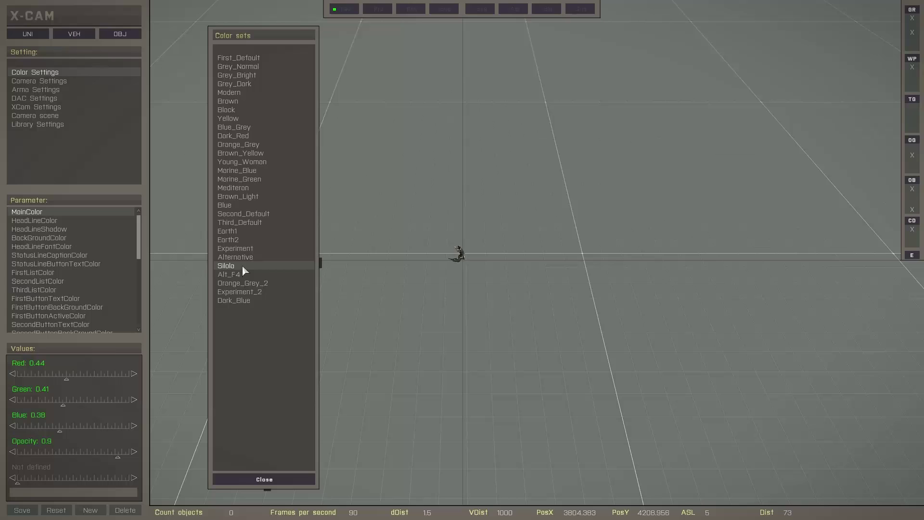
click(241, 274)
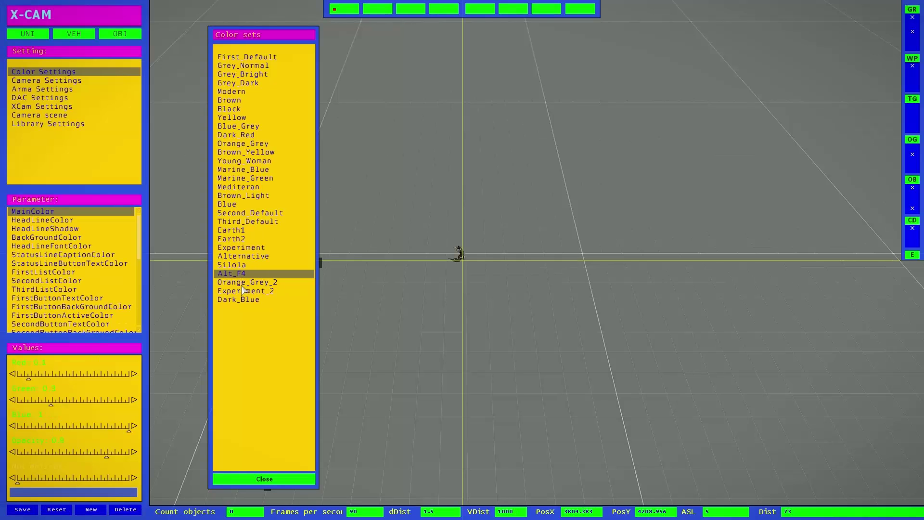
click(243, 285)
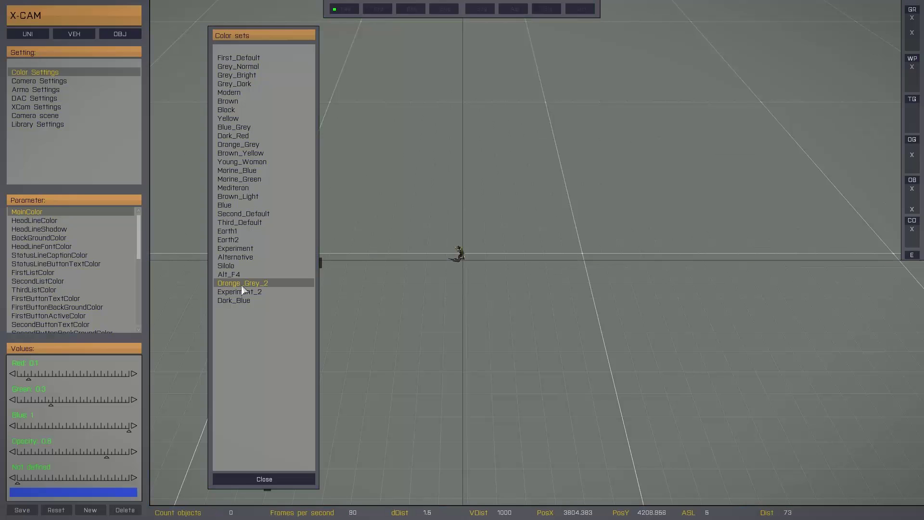
click(244, 293)
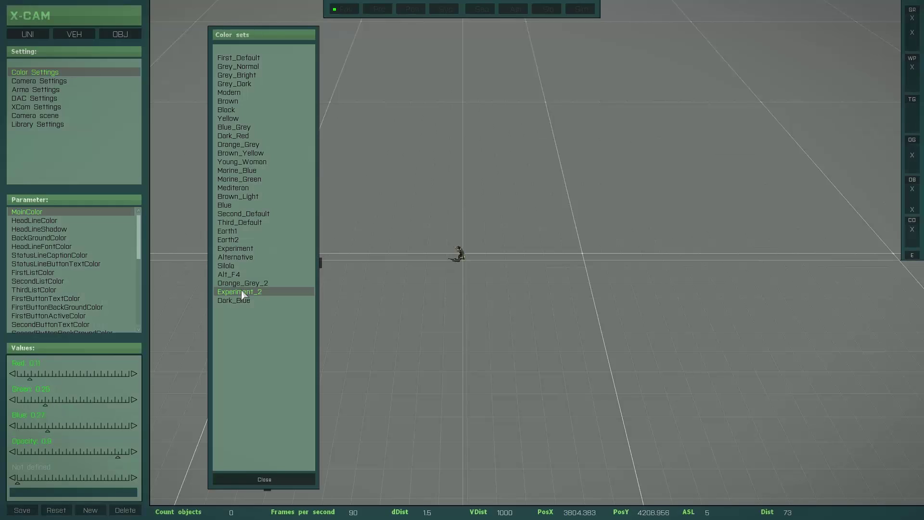
click(242, 257)
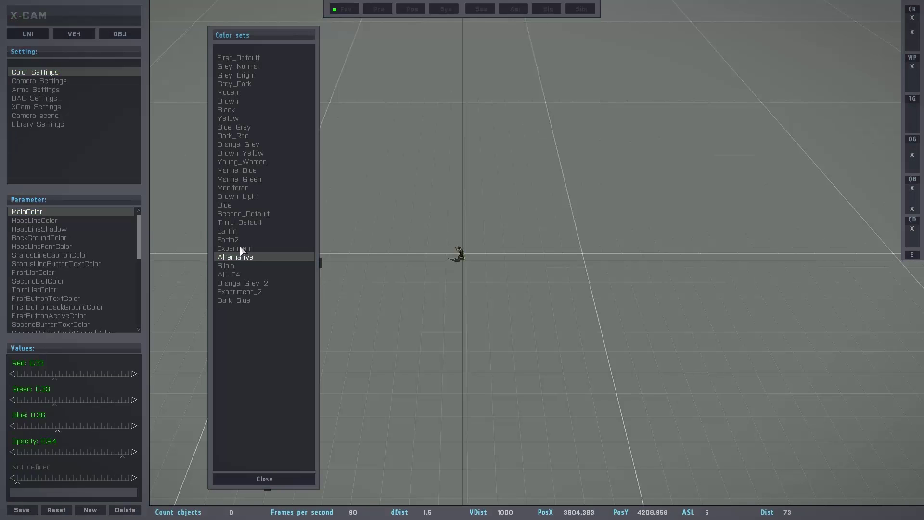
click(268, 479)
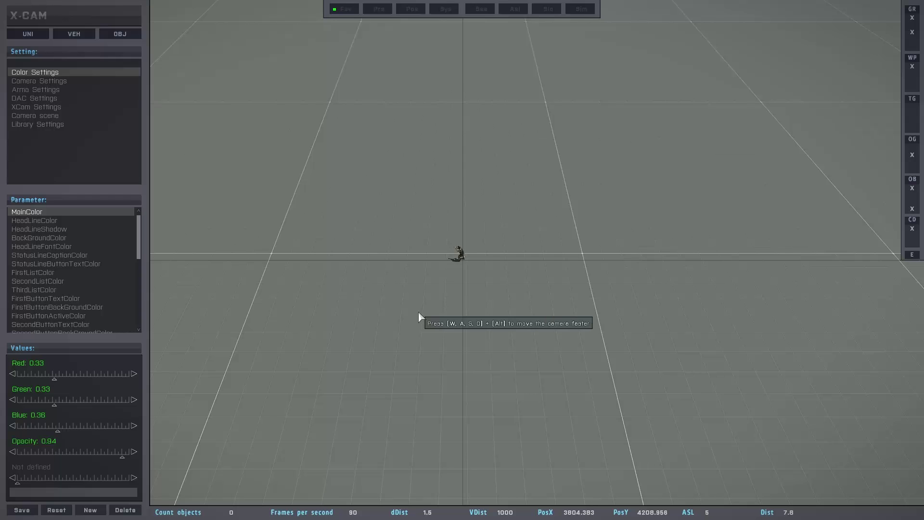
Exit X-CAM, restart the mission from the pause menu, and relaunch X-Cam
key(Escape)
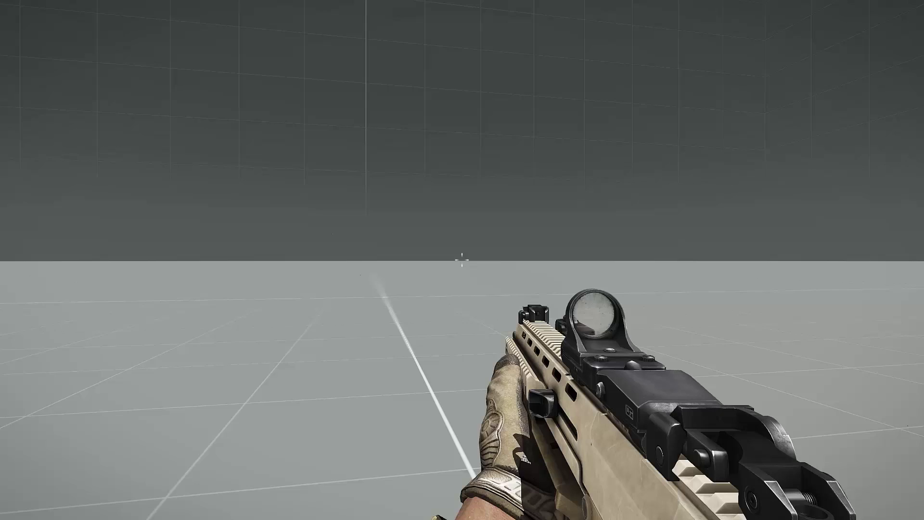
key(Escape)
key(Up)
key(Up)
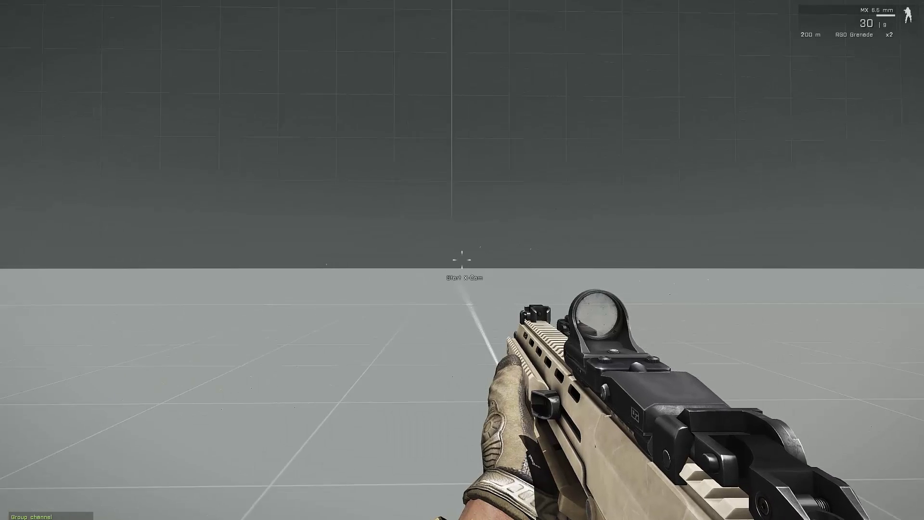
key(space)
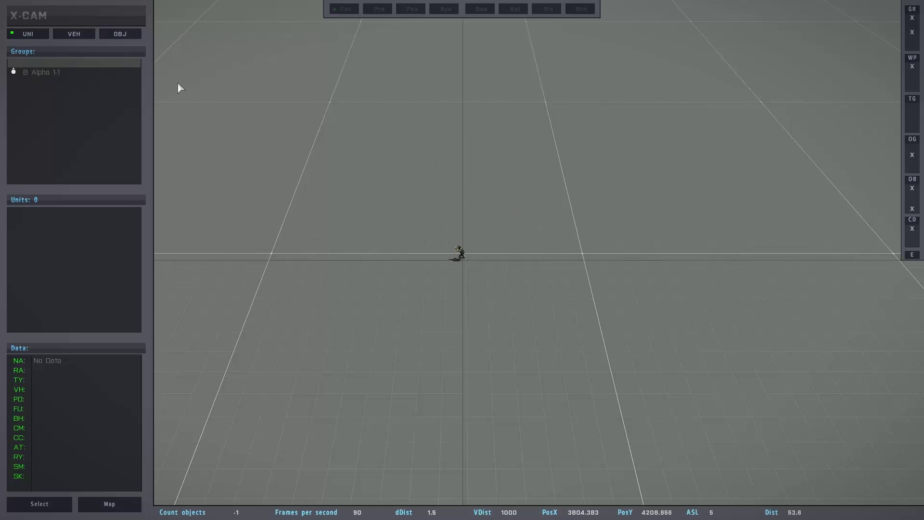
Load the Silola colour set from Color Settings and close the colour set list
click(162, 34)
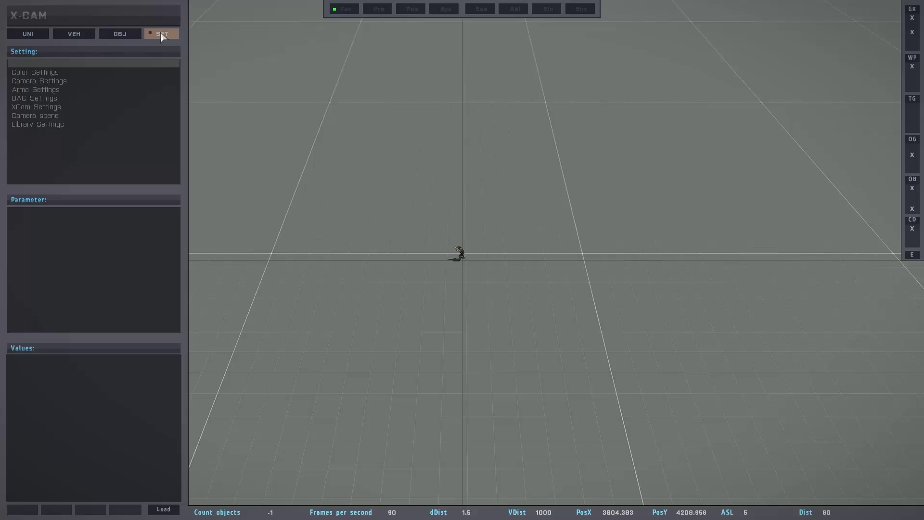
click(43, 73)
click(163, 509)
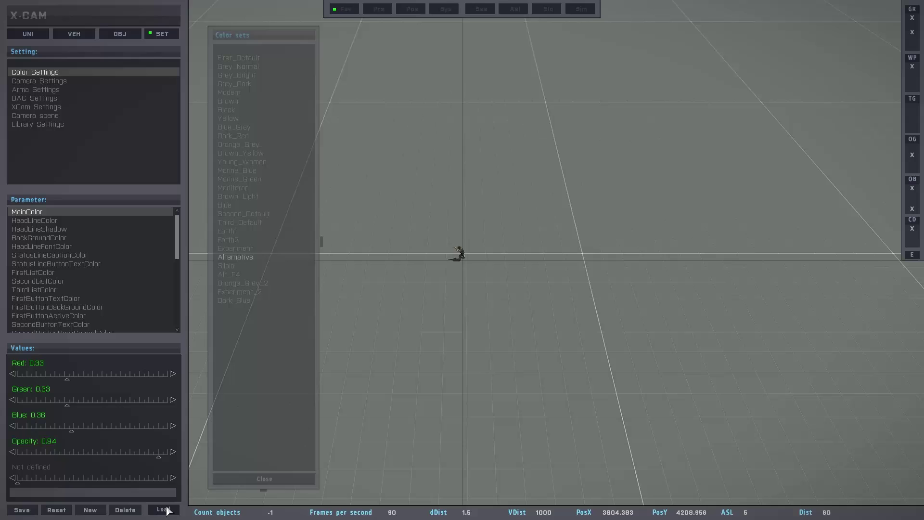
click(232, 266)
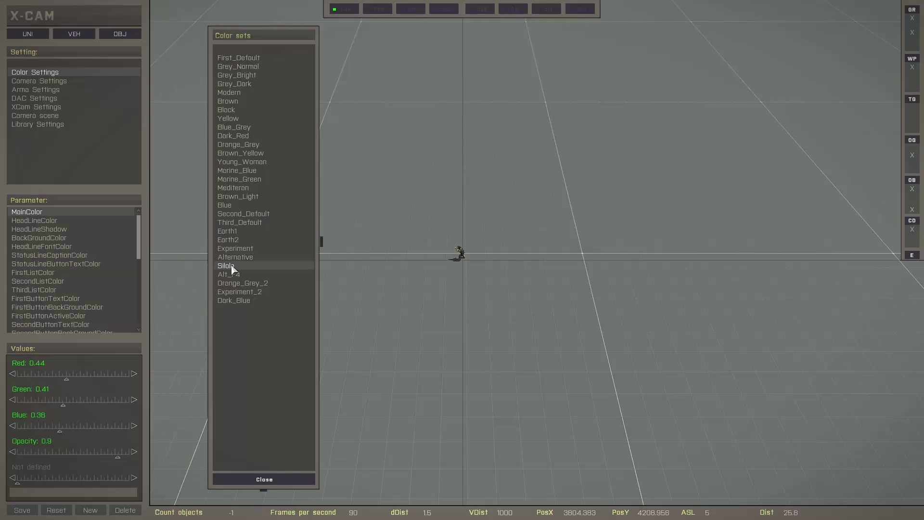
click(264, 478)
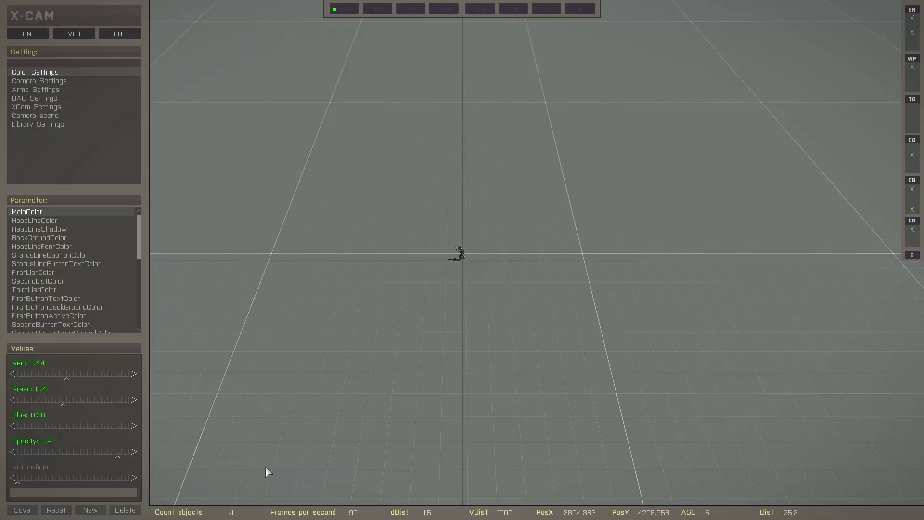